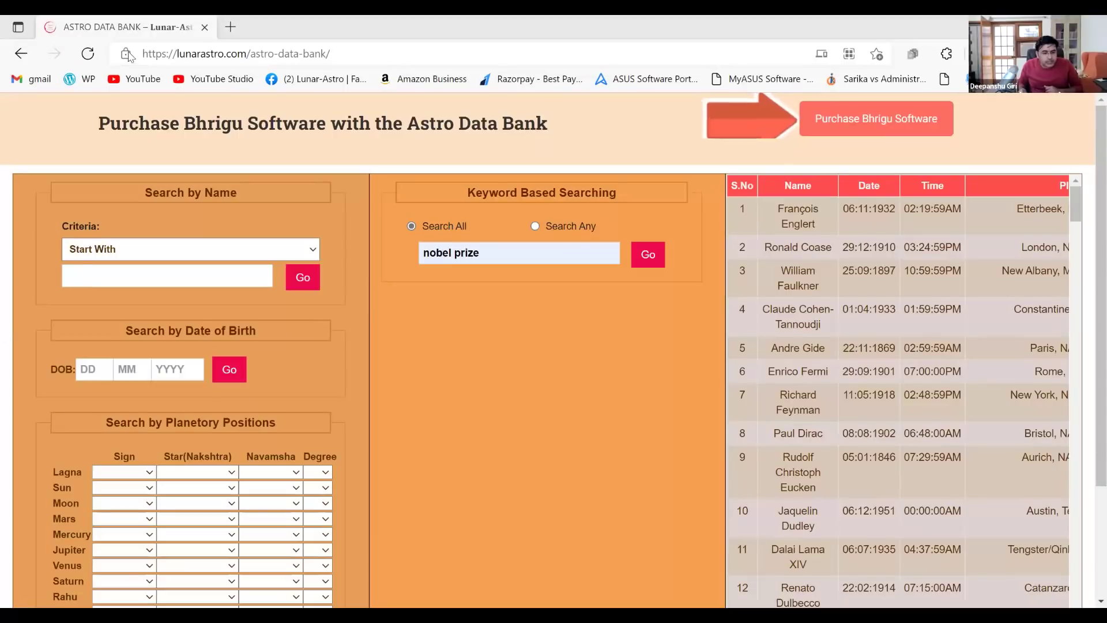
click(336, 57)
click(337, 58)
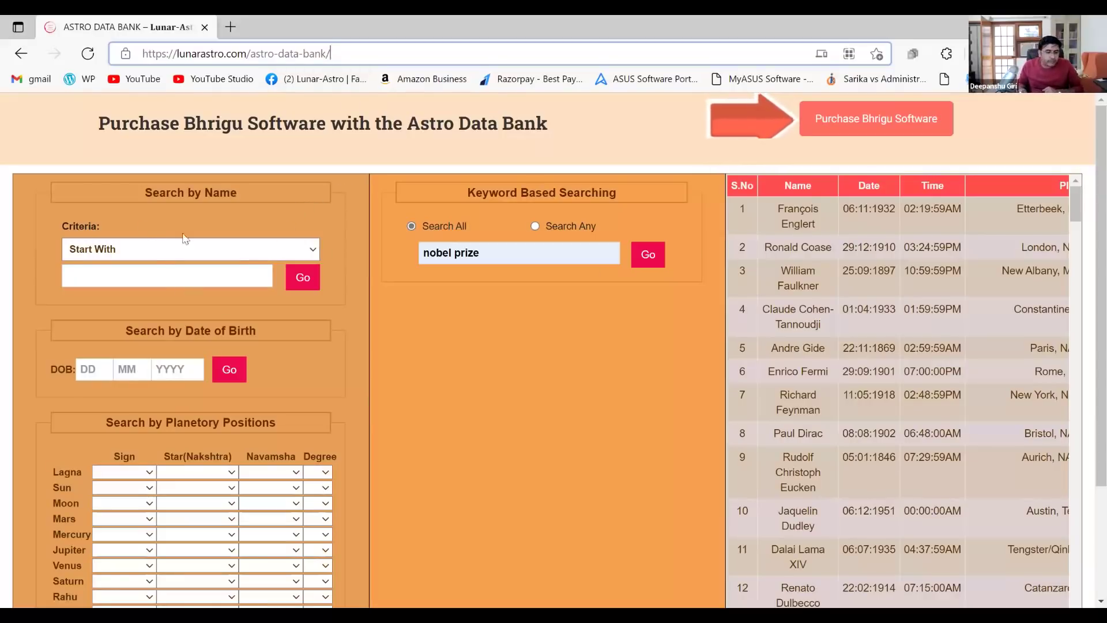
Step: Set the karaka filter under the planetary position search to Matri Karaka with Mars as its planet
scroll(190, 269, down, 1)
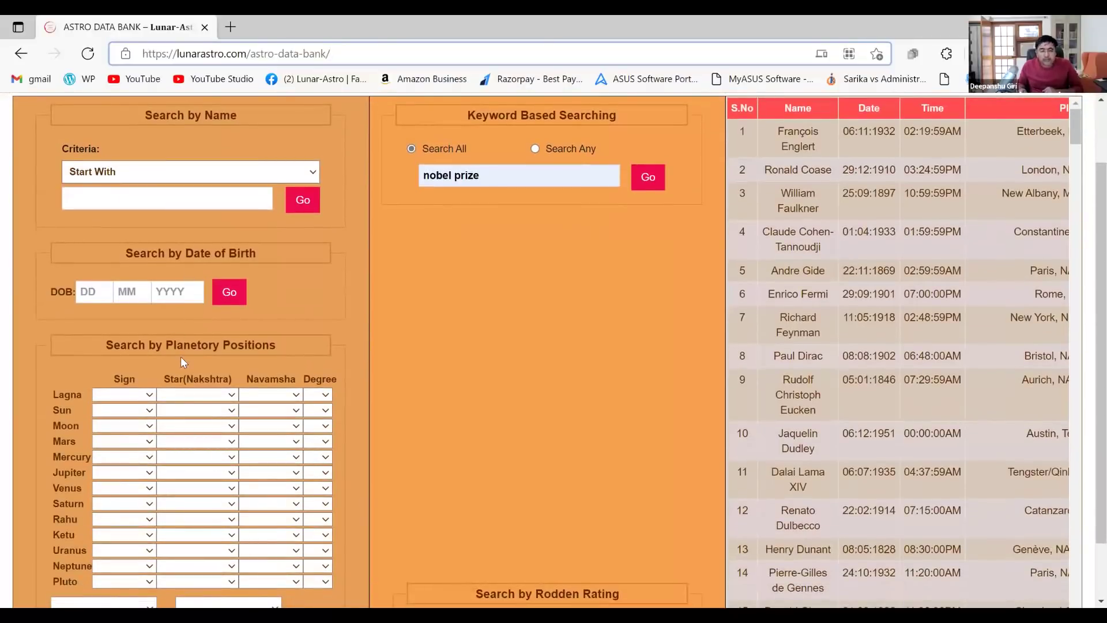
click(105, 397)
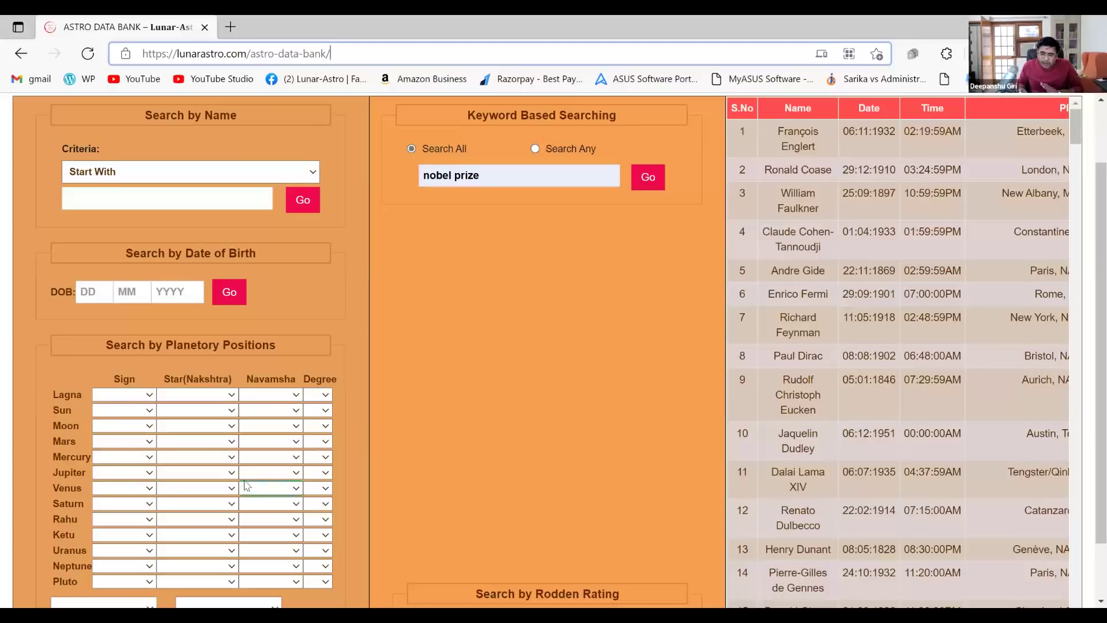
scroll(219, 489, down, 1)
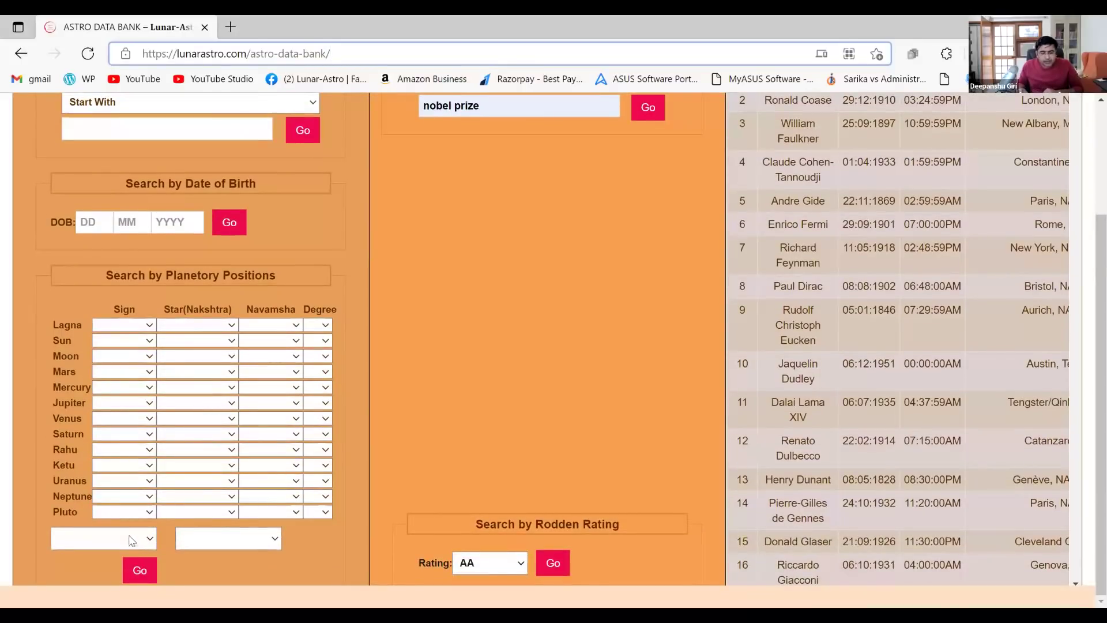
click(132, 540)
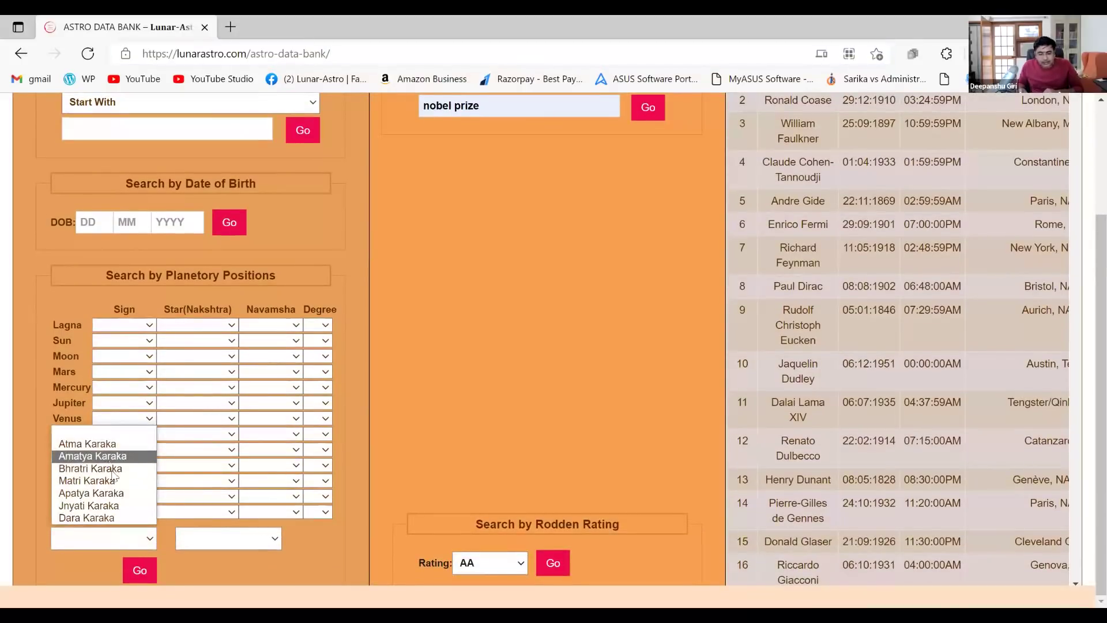
click(115, 482)
click(225, 539)
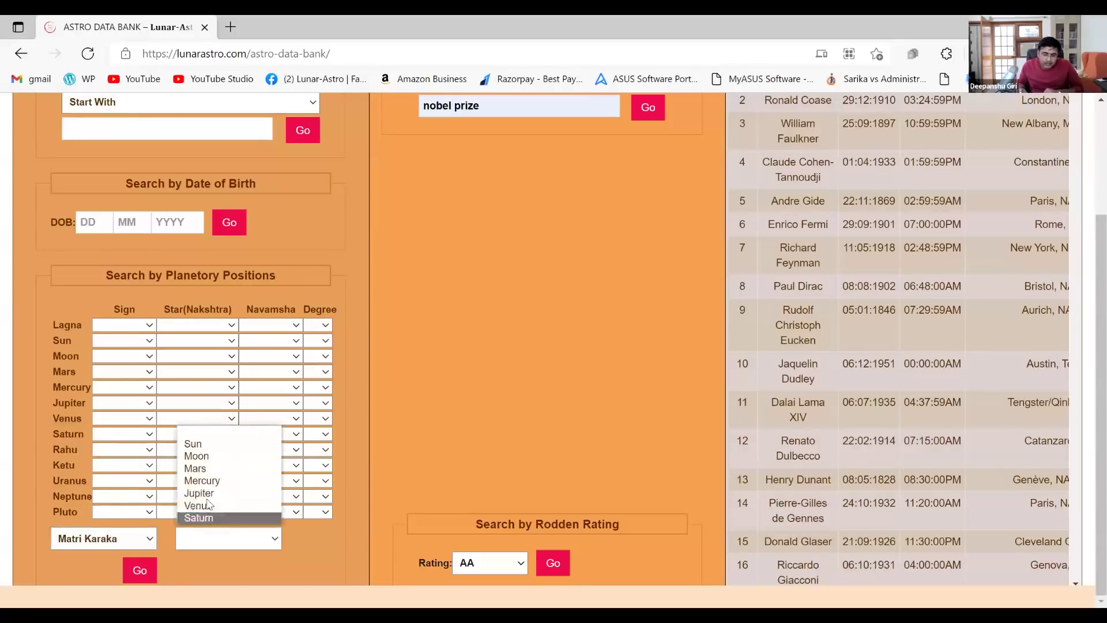
key(Return)
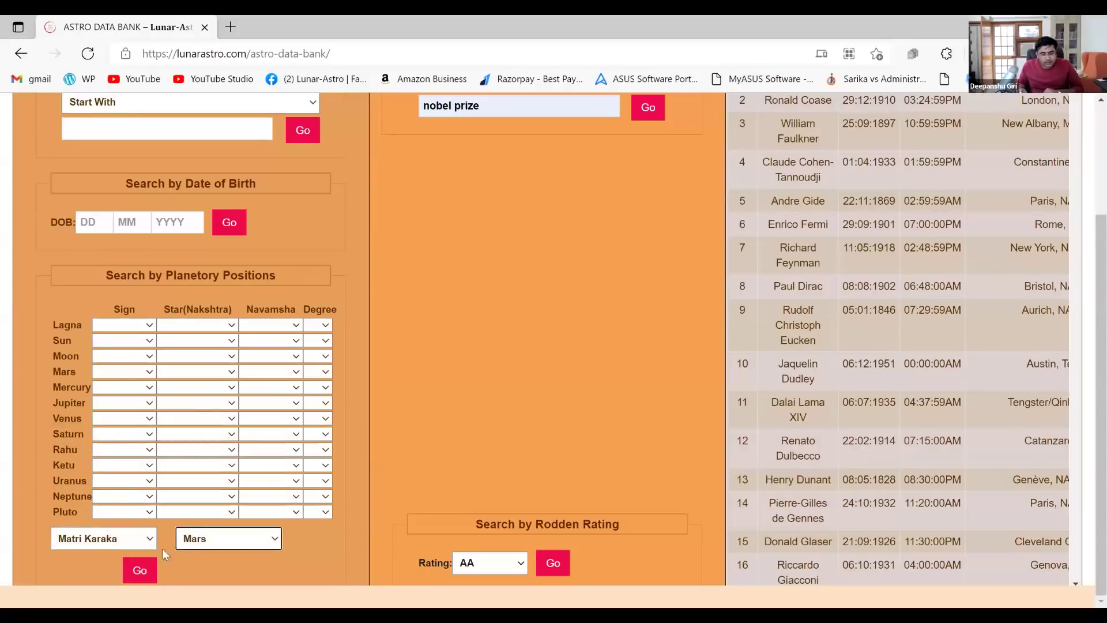
Step: Run a Search All keyword search for "rags to riches" in place of the existing search term
scroll(455, 403, up, 1)
scroll(484, 322, up, 2)
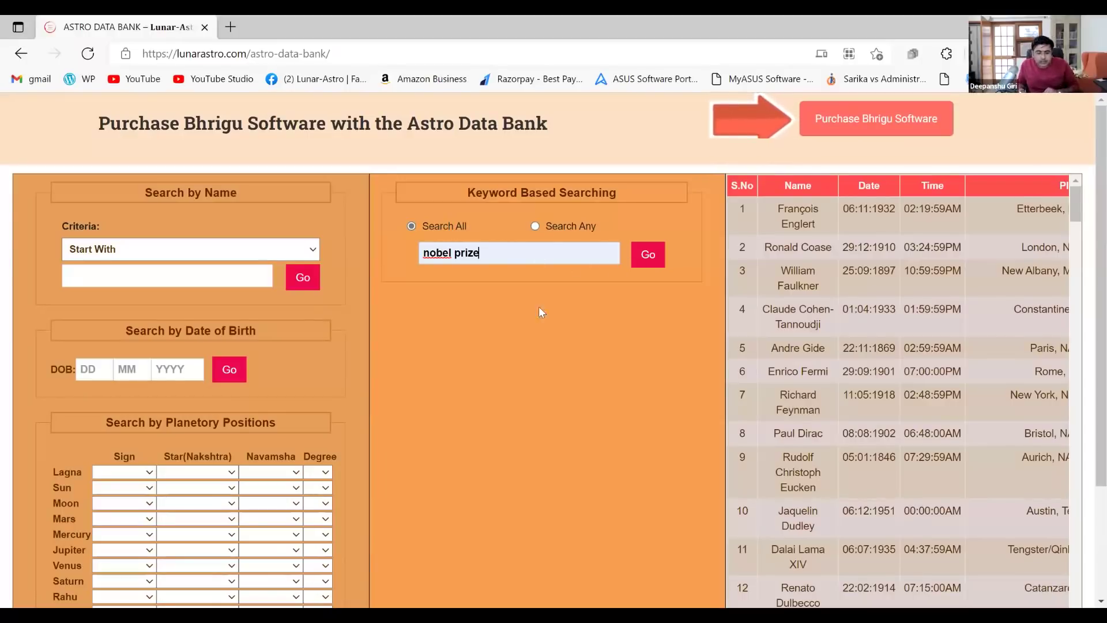
key(ctrl+a)
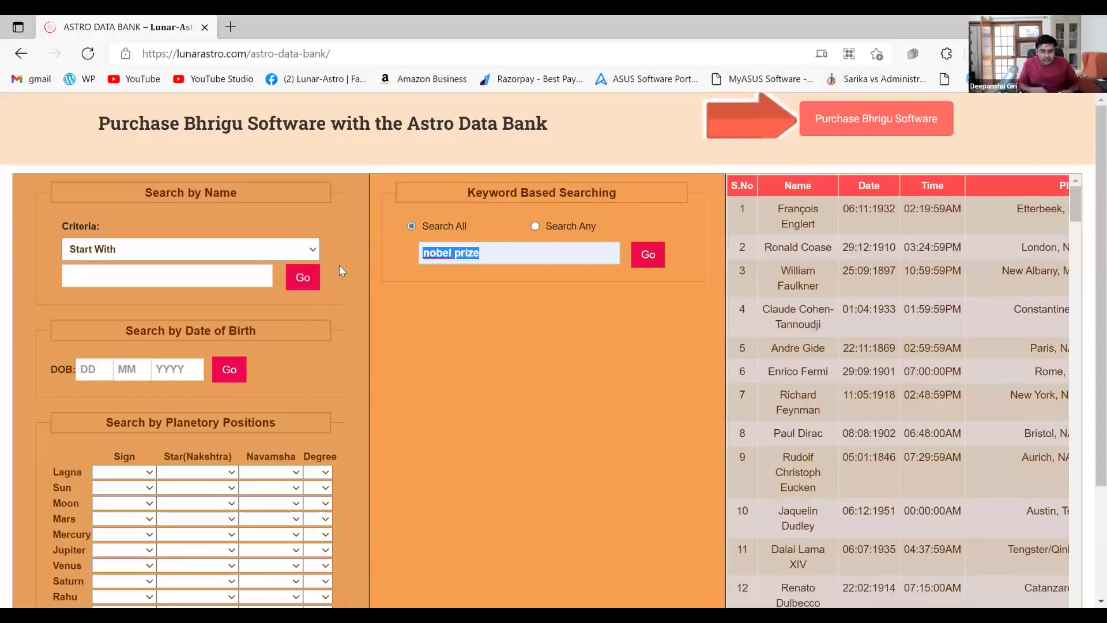
text(rags to richest)
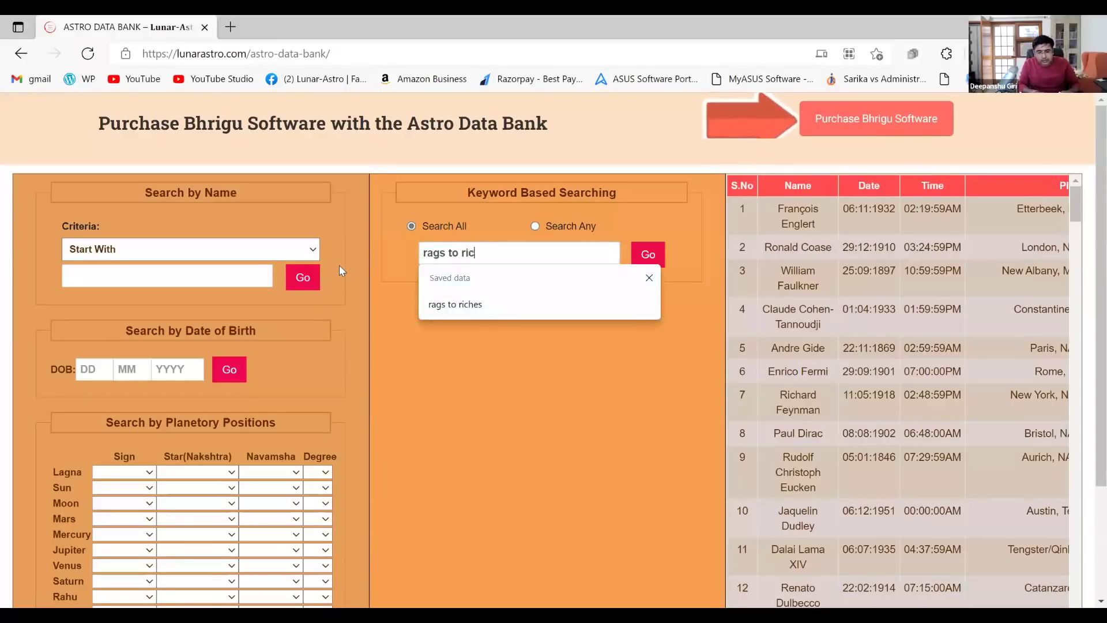
key(BackSpace)
key(BackSpace)
key(BackSpace)
text(es)
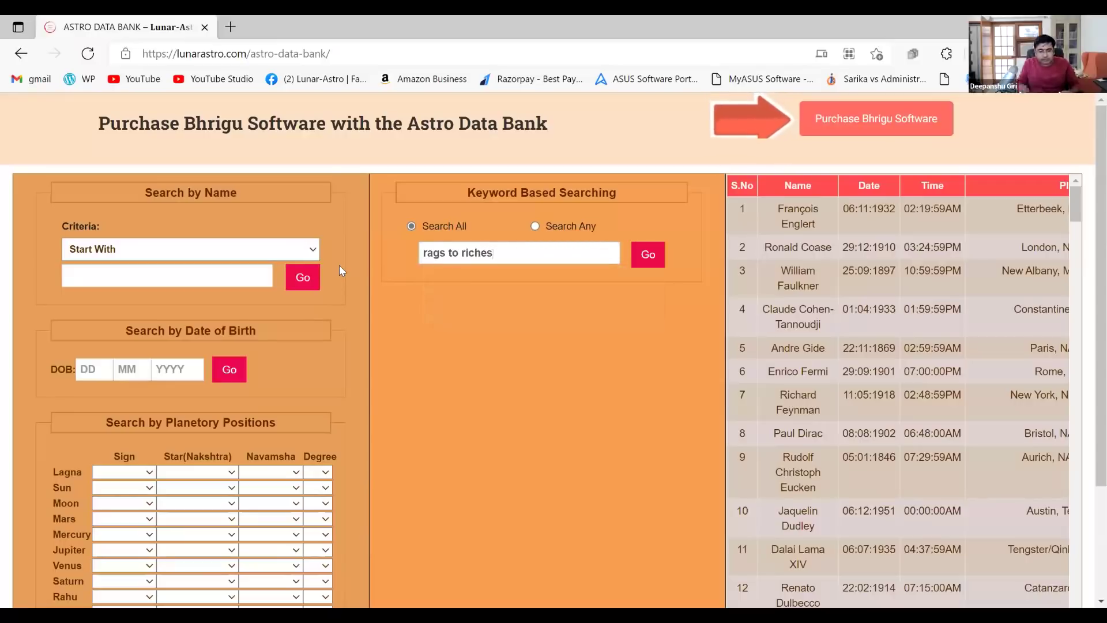
click(648, 254)
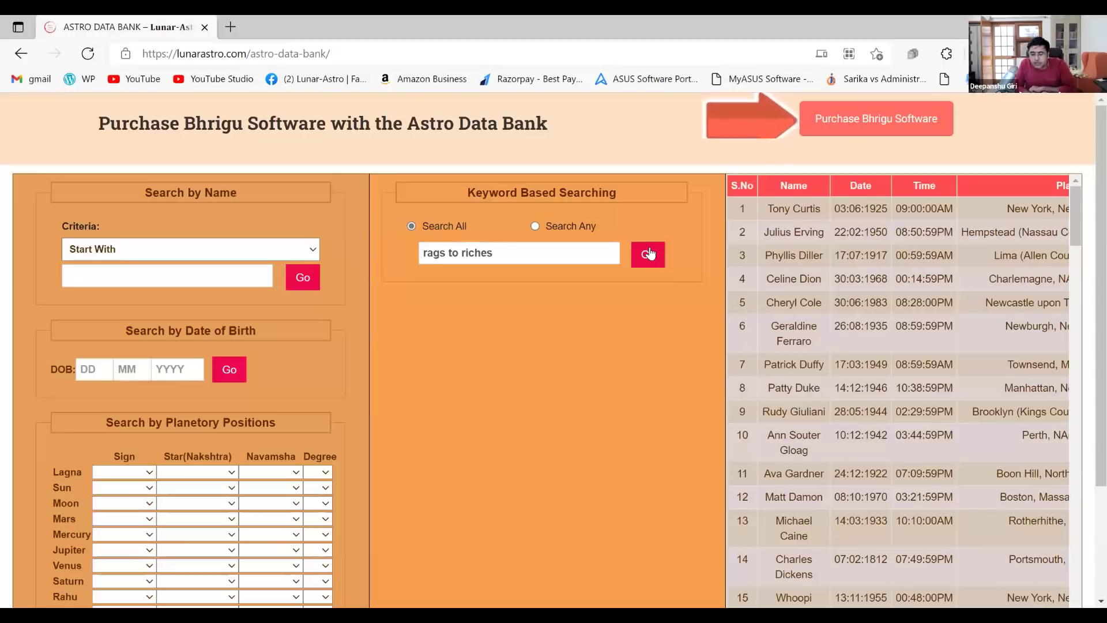
click(648, 251)
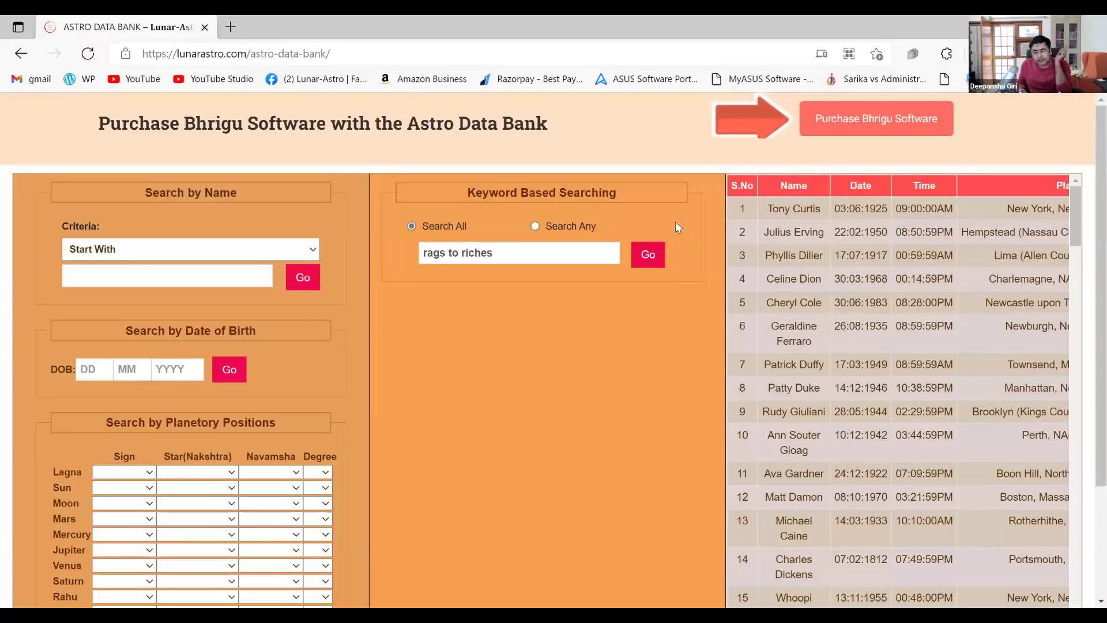
Step: Open Celine Dion's record from the results and examine the birth details, Lagna Kundali chart and Planets & Degree table
click(794, 284)
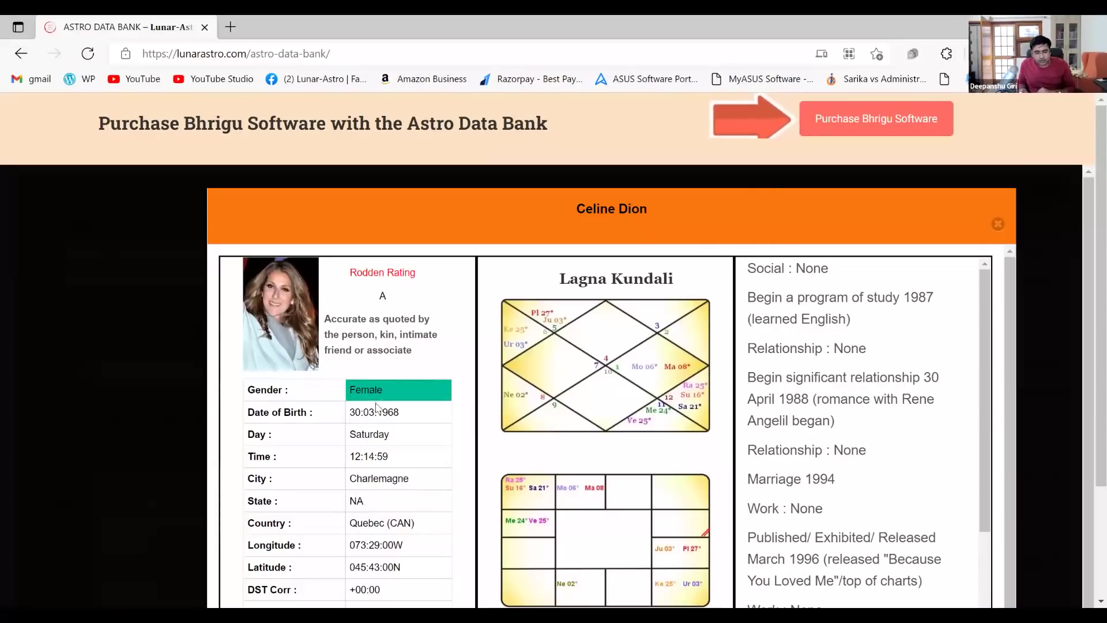
scroll(377, 427, down, 1)
scroll(379, 436, down, 1)
scroll(385, 455, down, 2)
scroll(388, 463, down, 1)
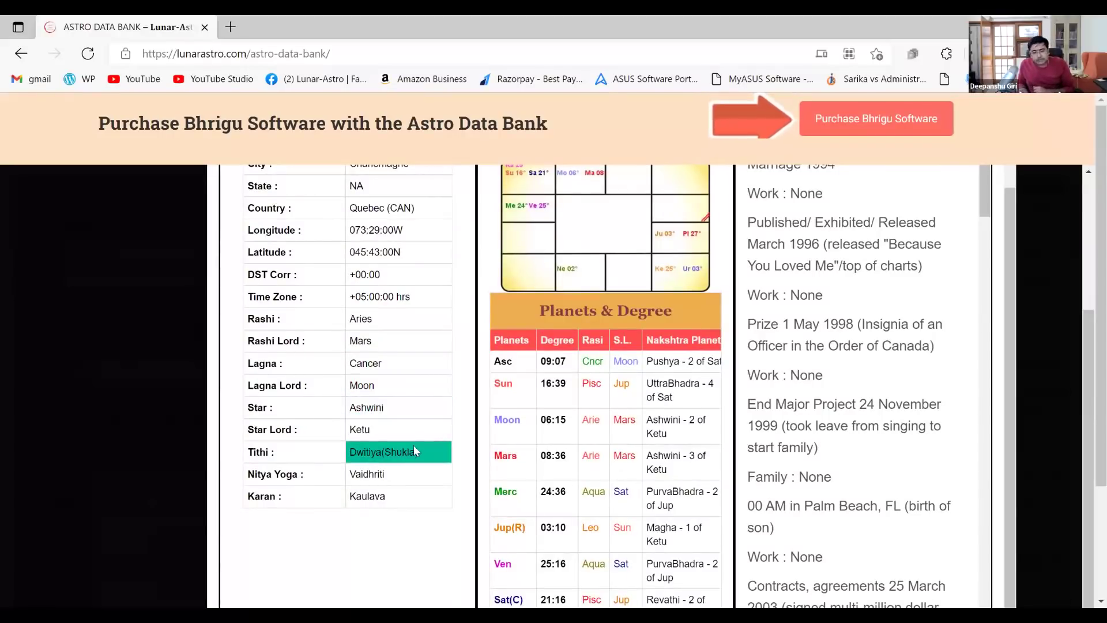
scroll(413, 445, up, 5)
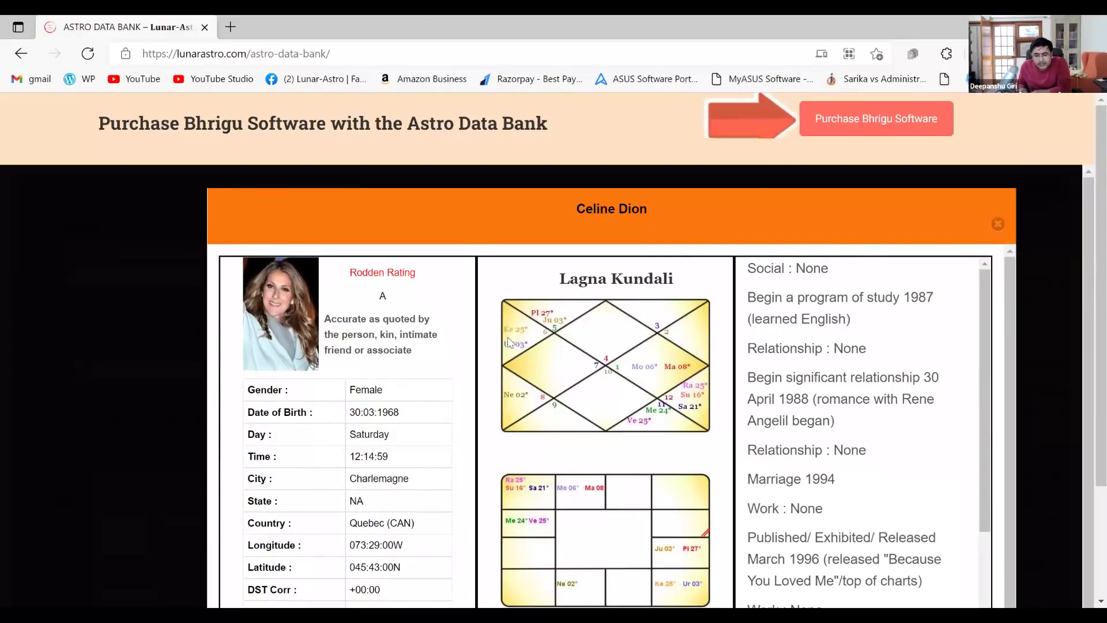
scroll(558, 398, down, 1)
scroll(591, 459, down, 1)
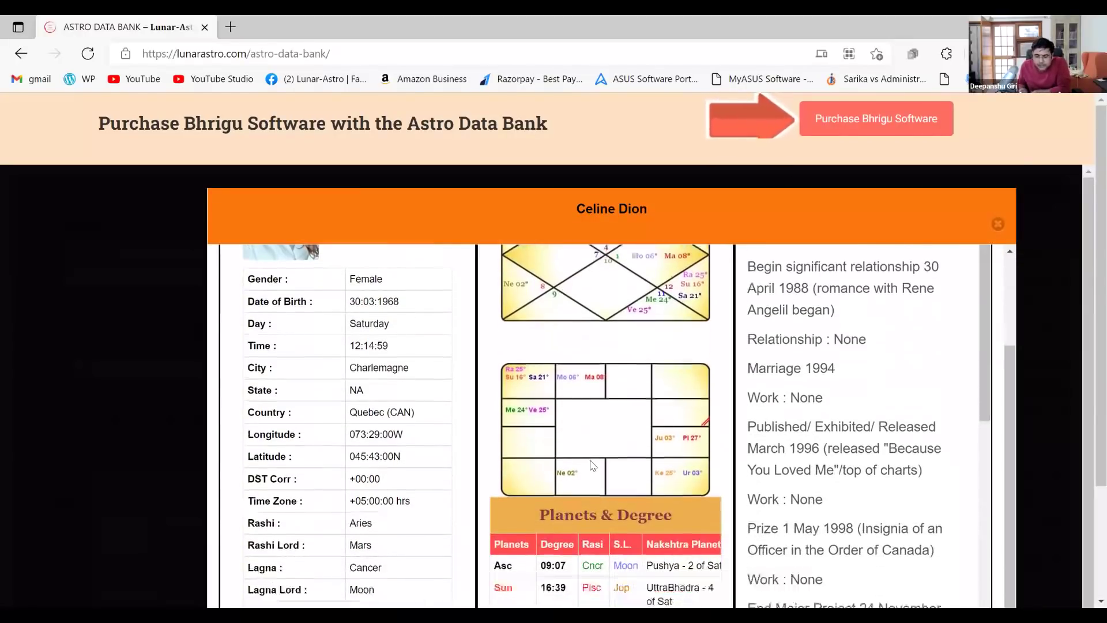
scroll(591, 455, down, 3)
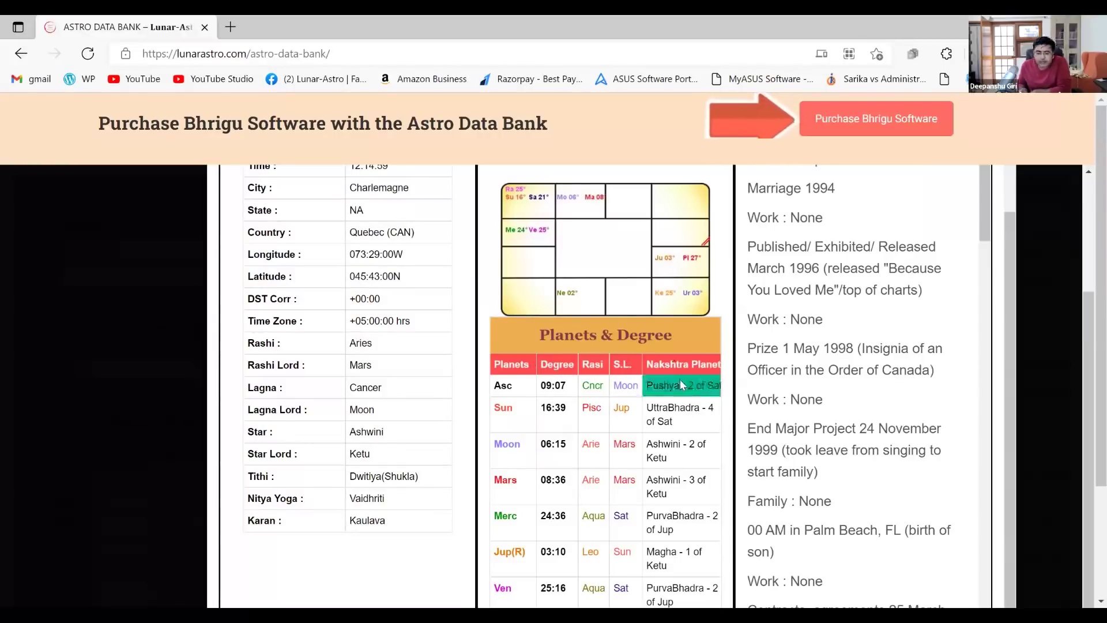
scroll(890, 424, up, 3)
scroll(882, 372, up, 3)
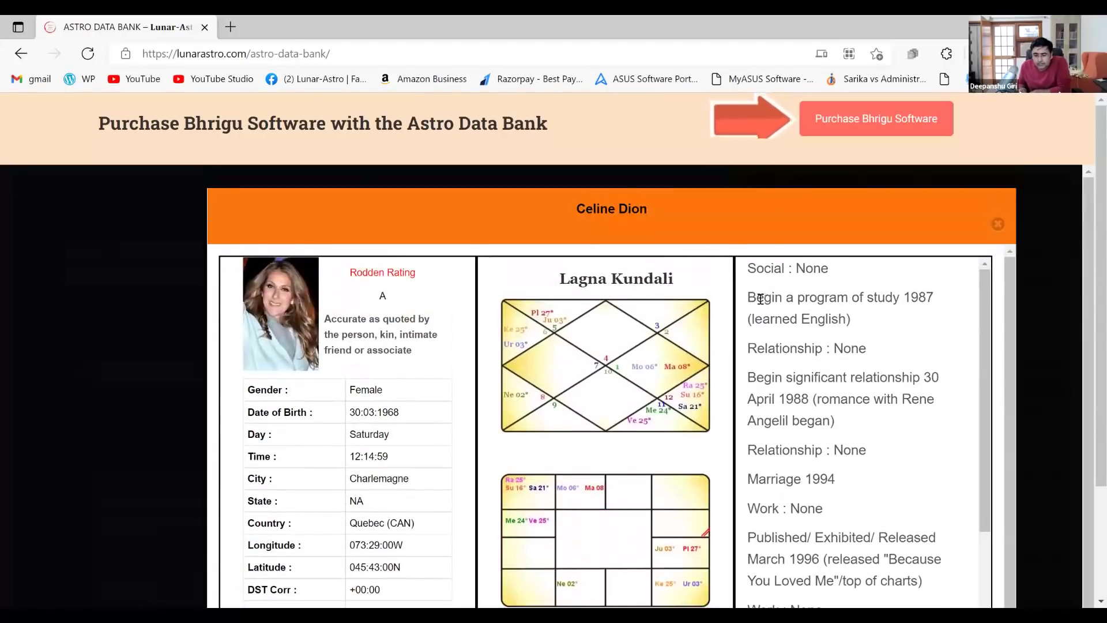
Step: Highlight the 1987 program of study event and the Rodden Rating in the open record to examine them
drag(756, 298, 837, 322)
scroll(836, 321, down, 1)
scroll(836, 349, up, 1)
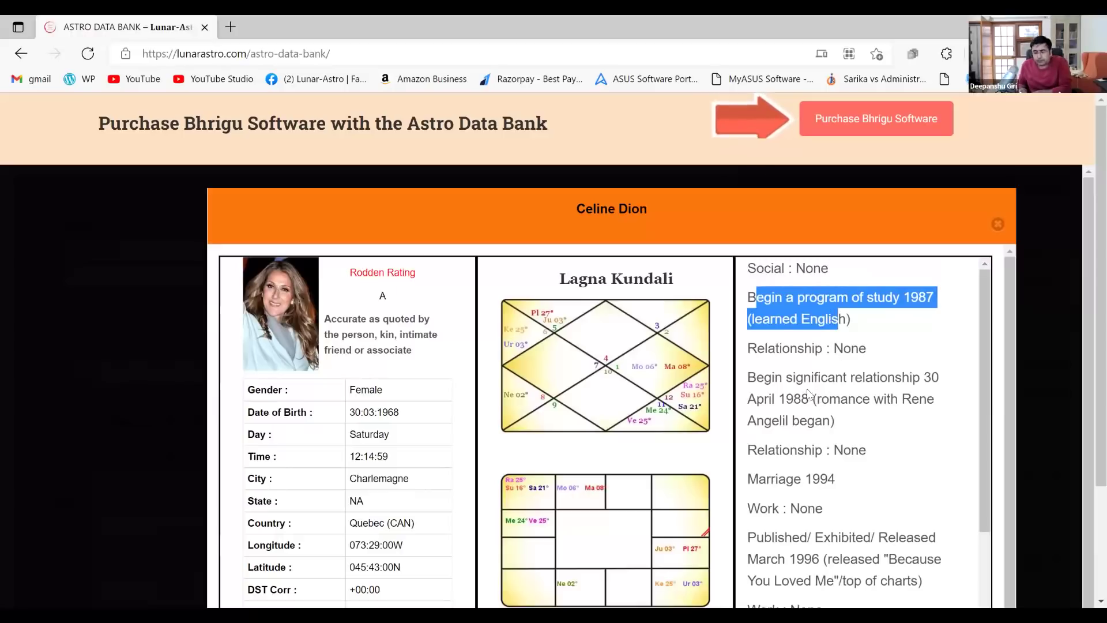
drag(378, 298, 392, 301)
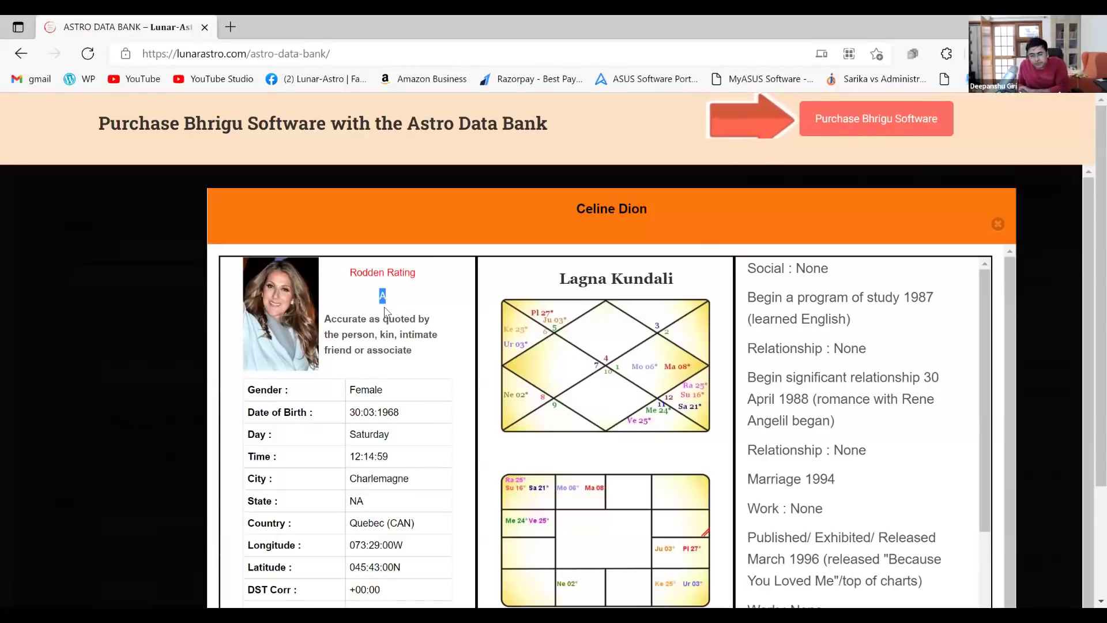
click(798, 379)
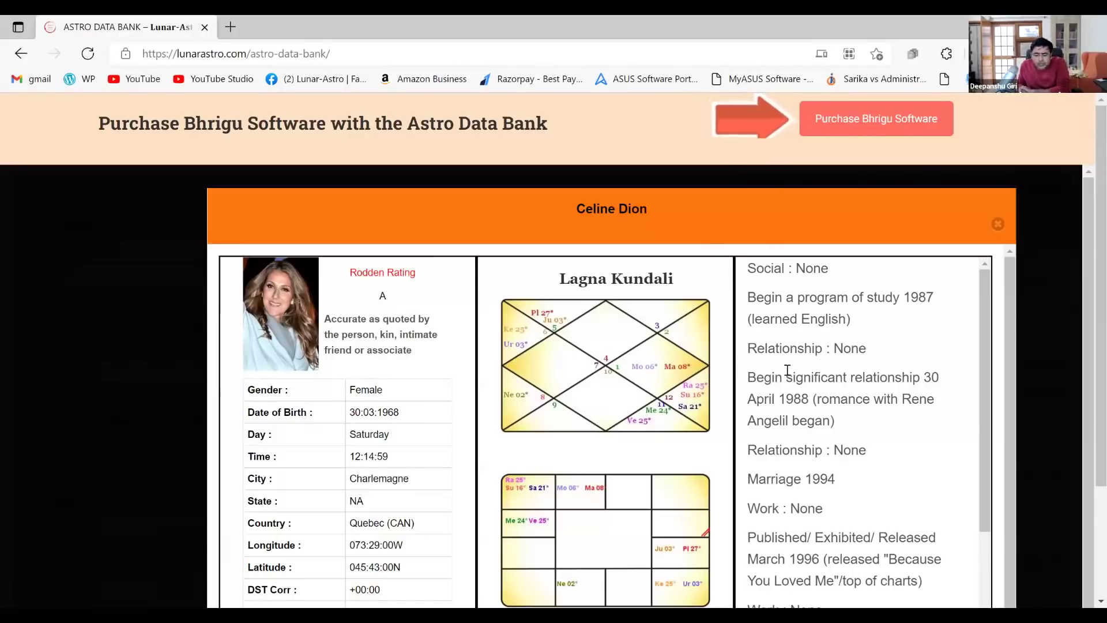
Step: Read through the record's life events, highlighting the November 1999 End Major Project entry, and close the record
scroll(787, 370, down, 1)
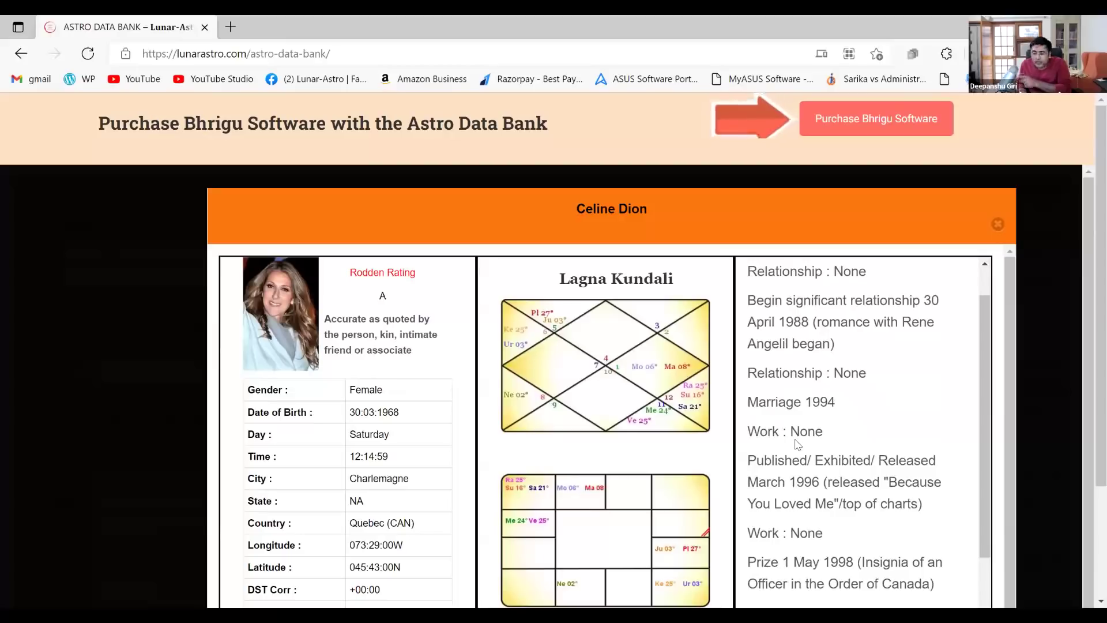
scroll(796, 441, down, 2)
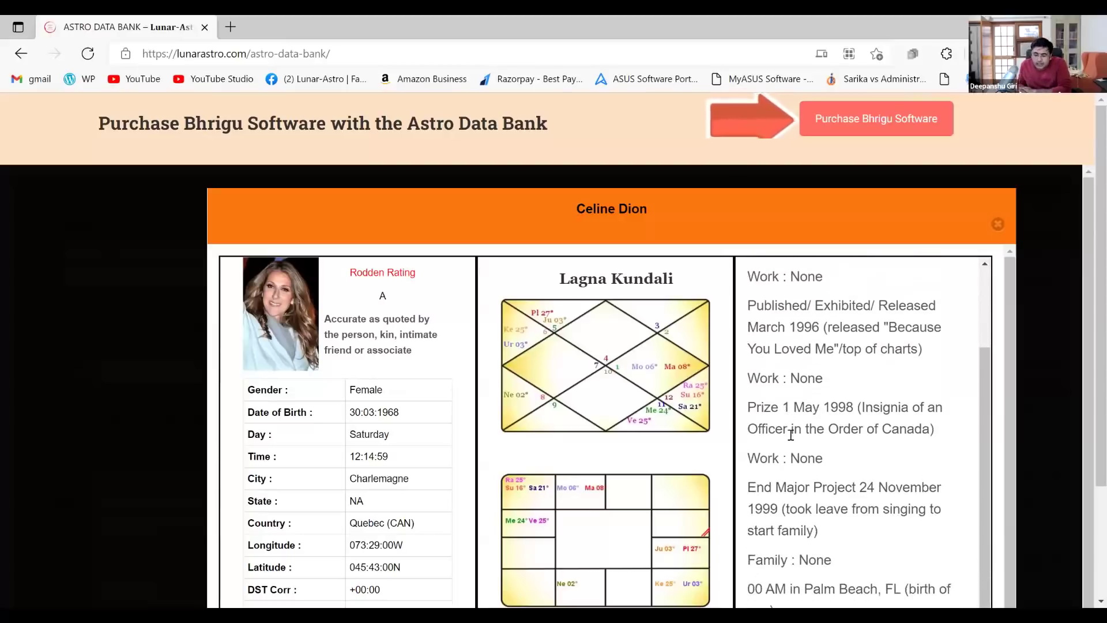
scroll(793, 425, down, 1)
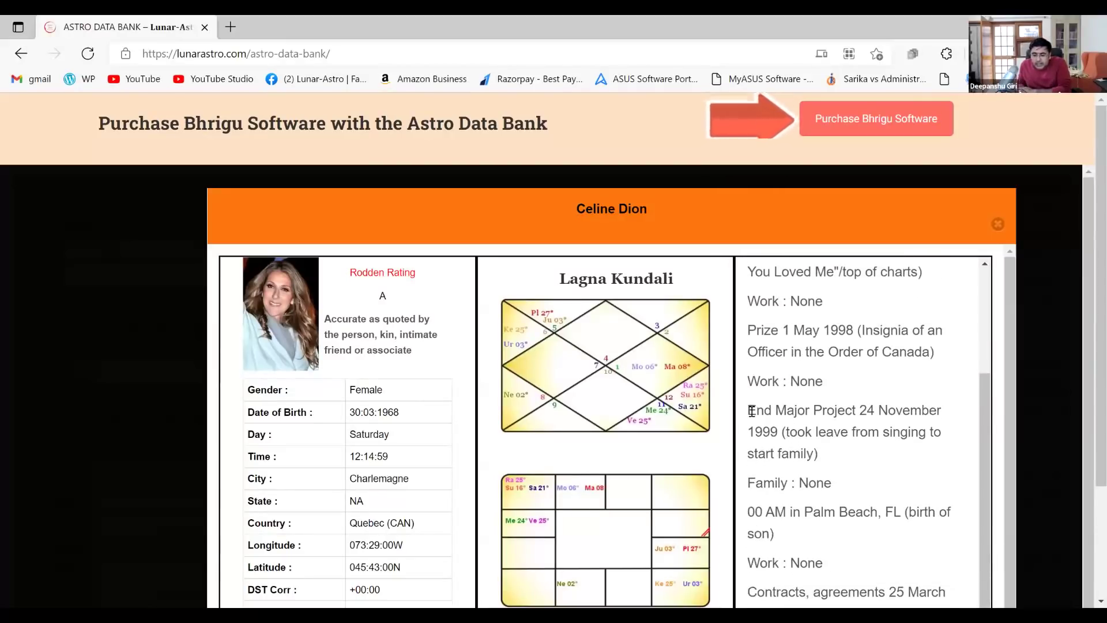
drag(749, 411, 781, 433)
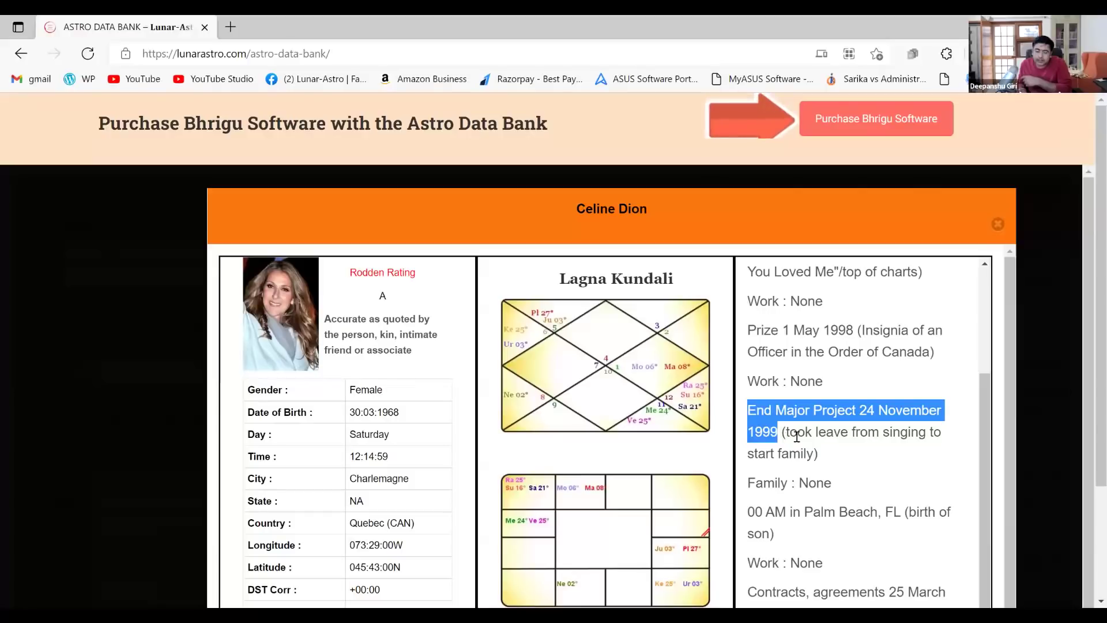
scroll(801, 435, down, 1)
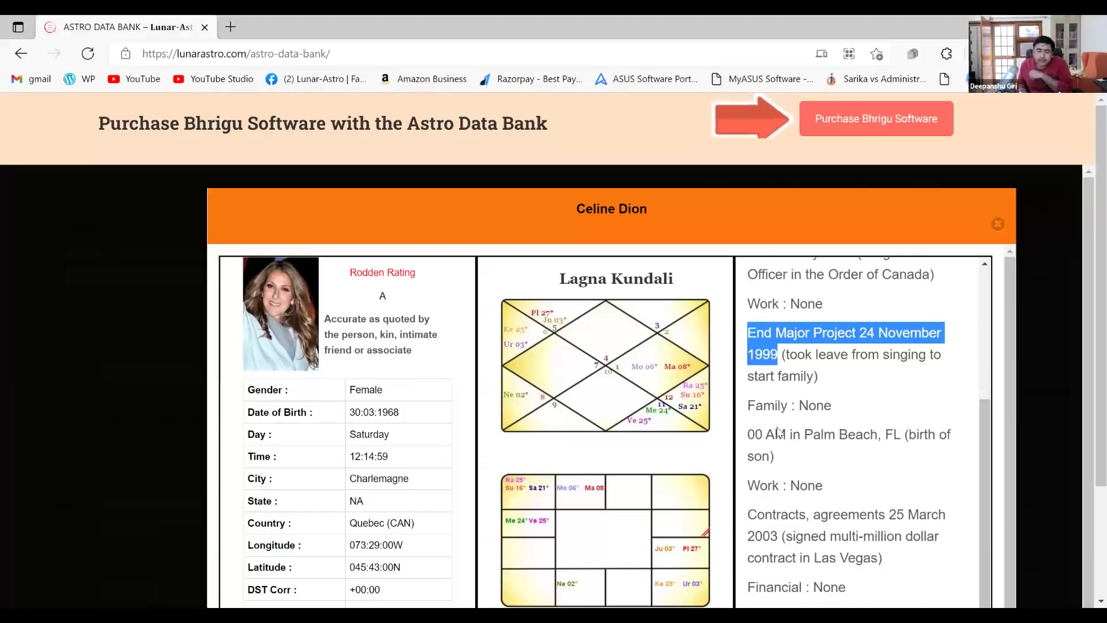
drag(804, 435, 788, 404)
scroll(790, 407, down, 2)
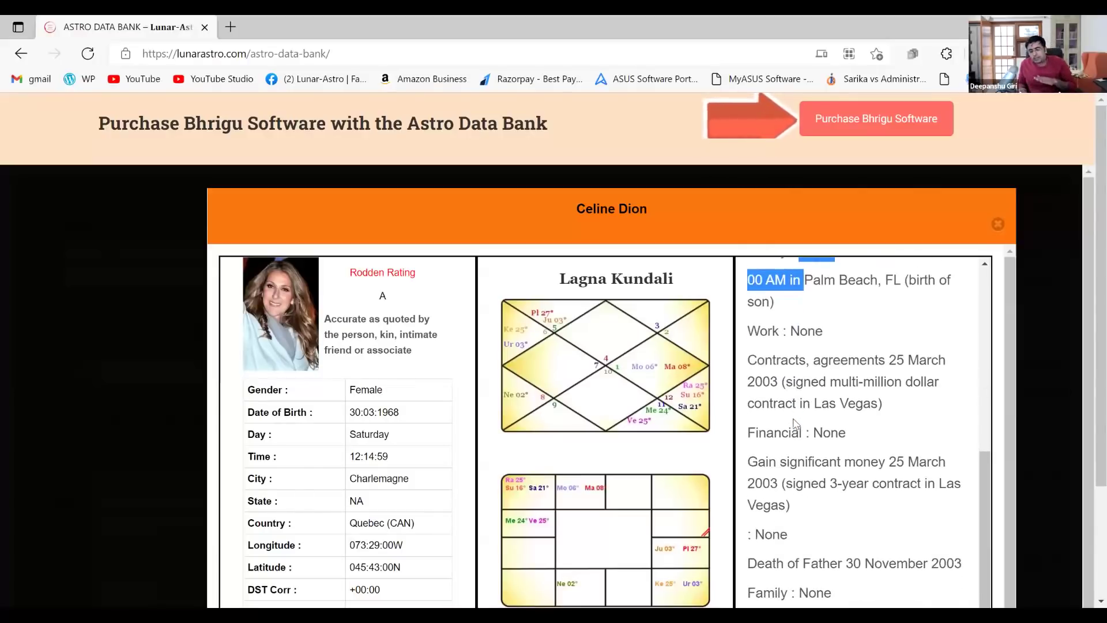
scroll(794, 419, down, 1)
scroll(794, 420, down, 6)
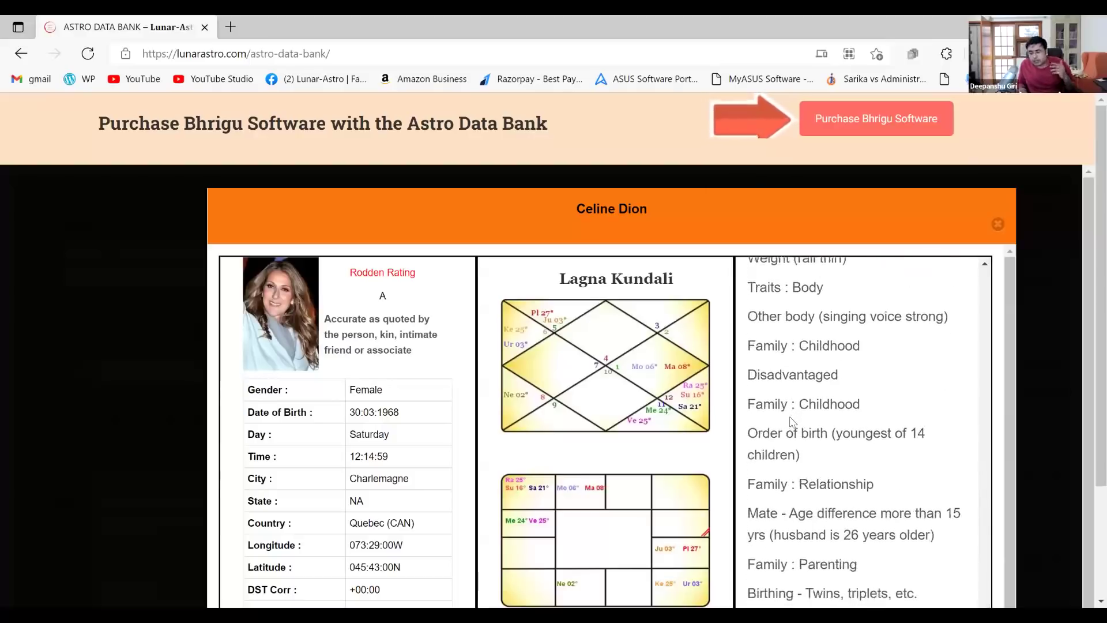
scroll(791, 416, up, 2)
scroll(790, 416, down, 3)
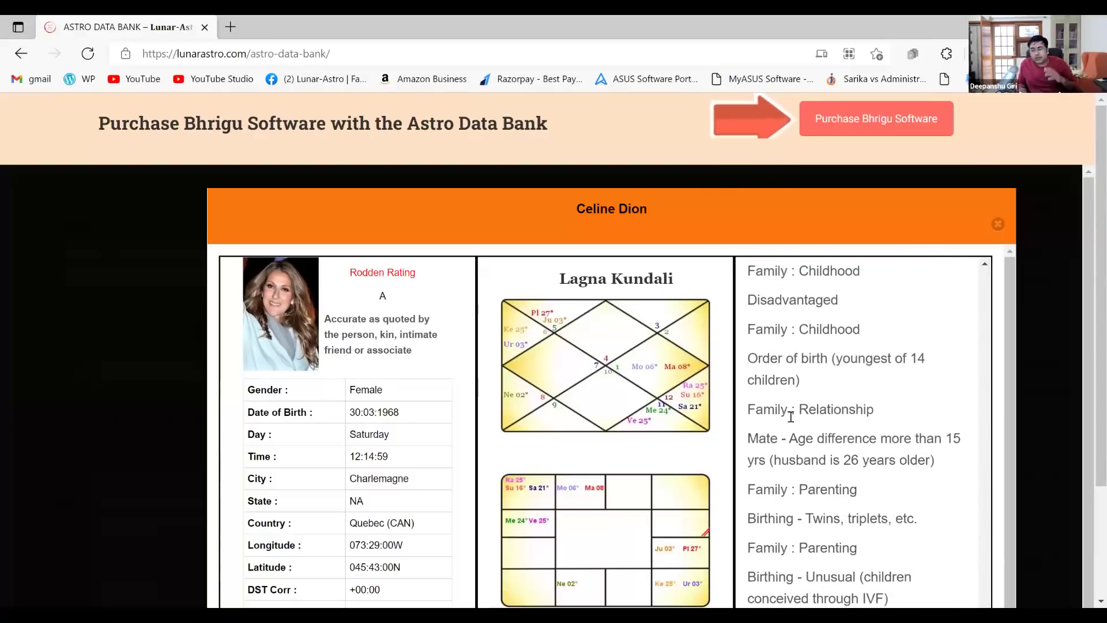
scroll(791, 412, down, 1)
scroll(988, 227, down, 1)
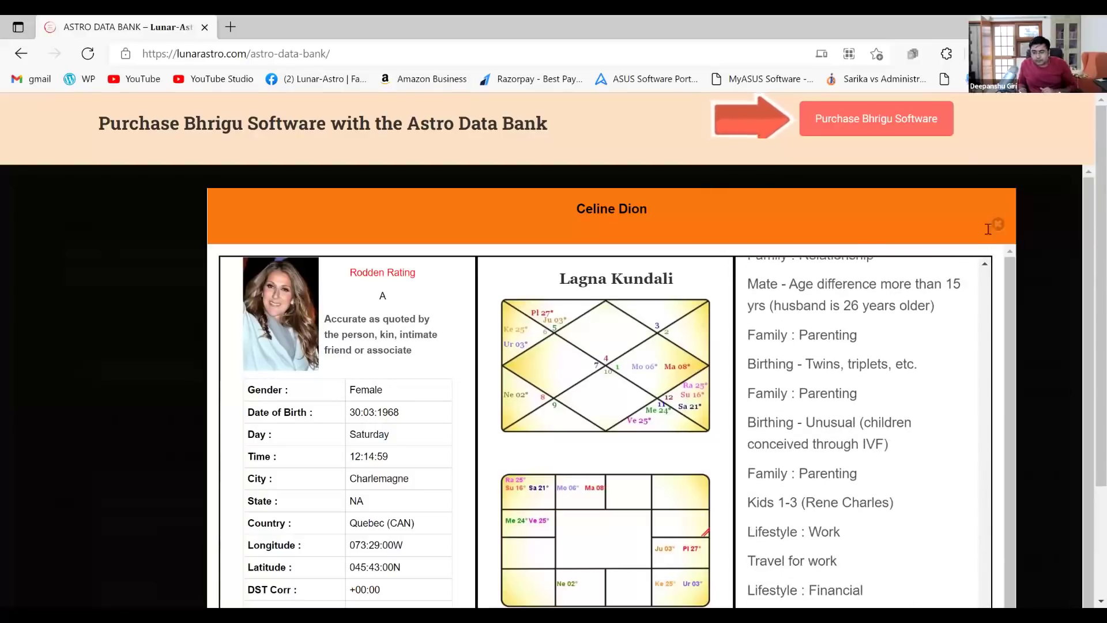
key(Escape)
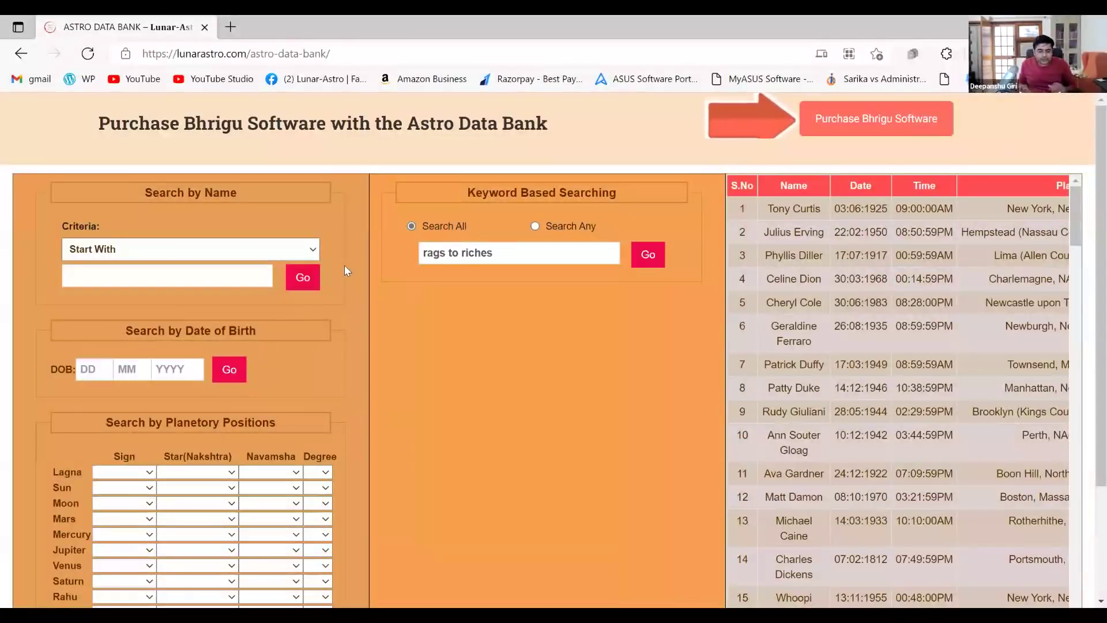
Step: Run a Search All keyword search for "serial killer" and open Robert Buell's record from the results
key(ctrl+a)
text(serial killer)
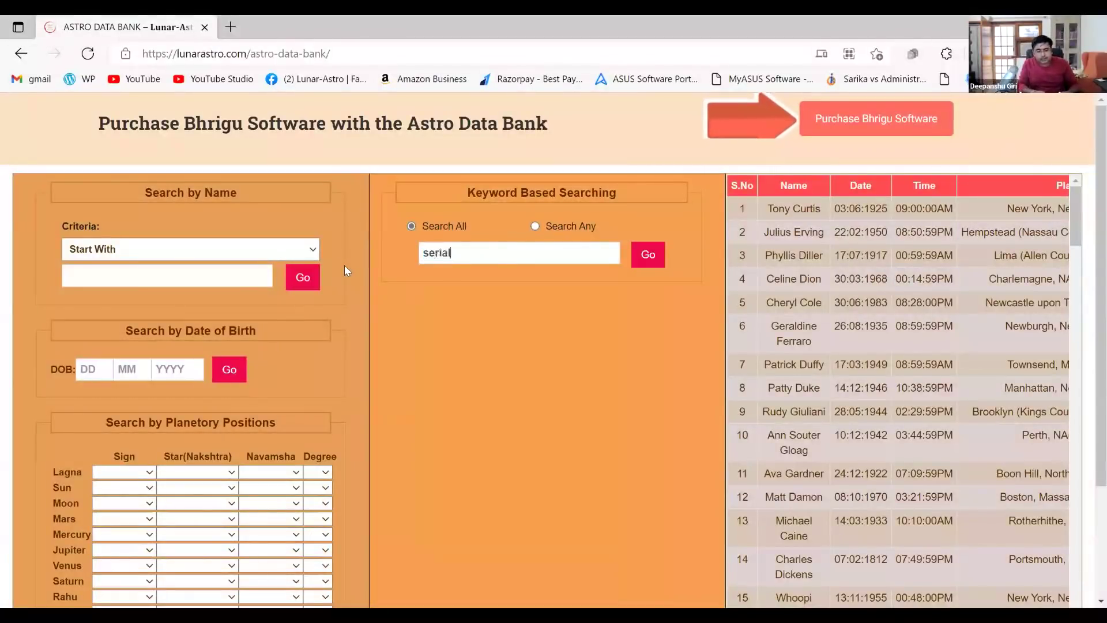
click(648, 257)
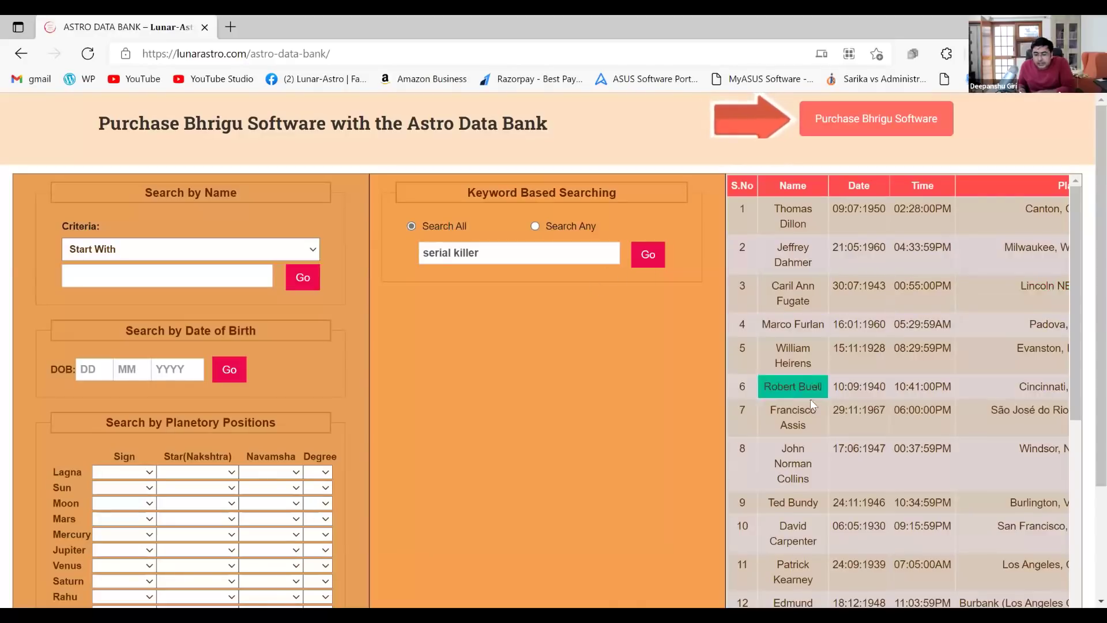
click(791, 389)
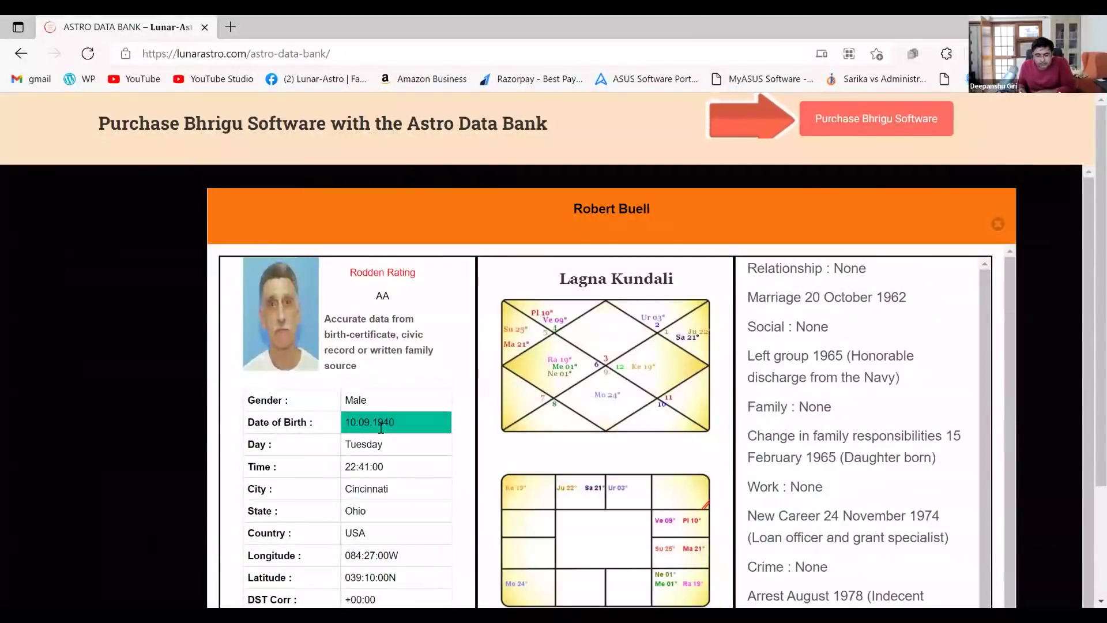
scroll(382, 423, down, 1)
scroll(888, 372, up, 1)
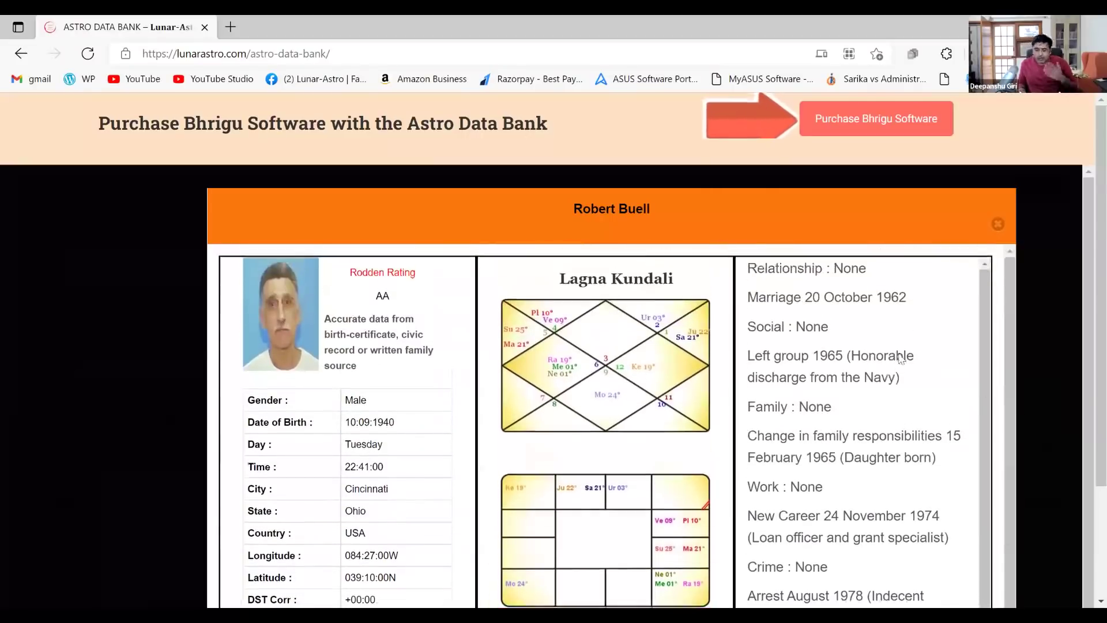
click(998, 225)
Step: Run a Search All keyword search for "brain tumor" and look through the list of people found
drag(502, 254, 396, 262)
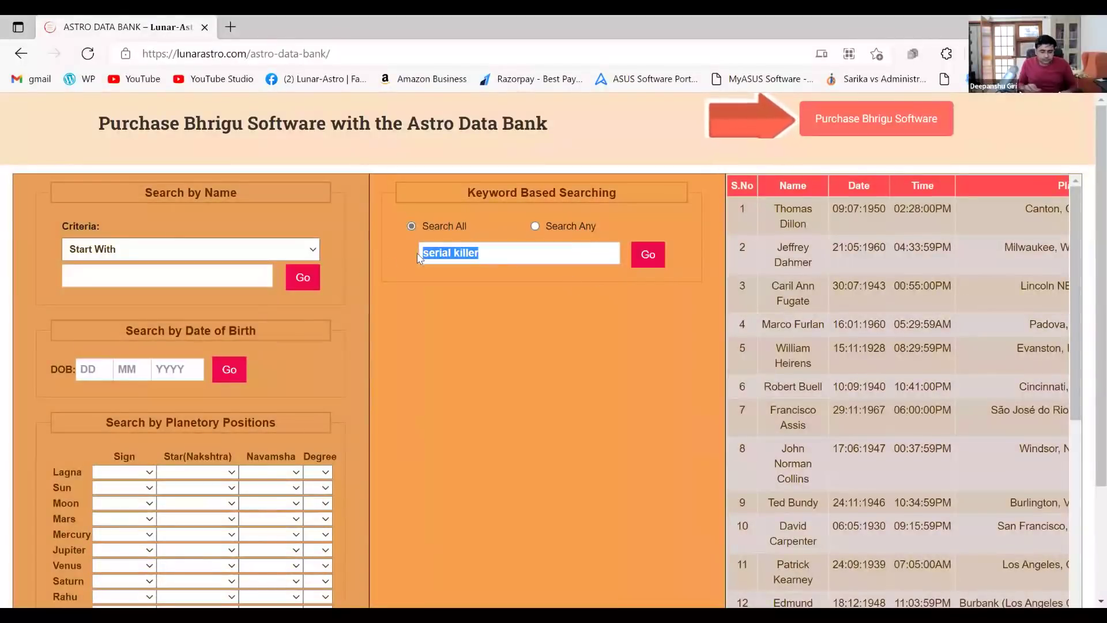
text(brain tumor)
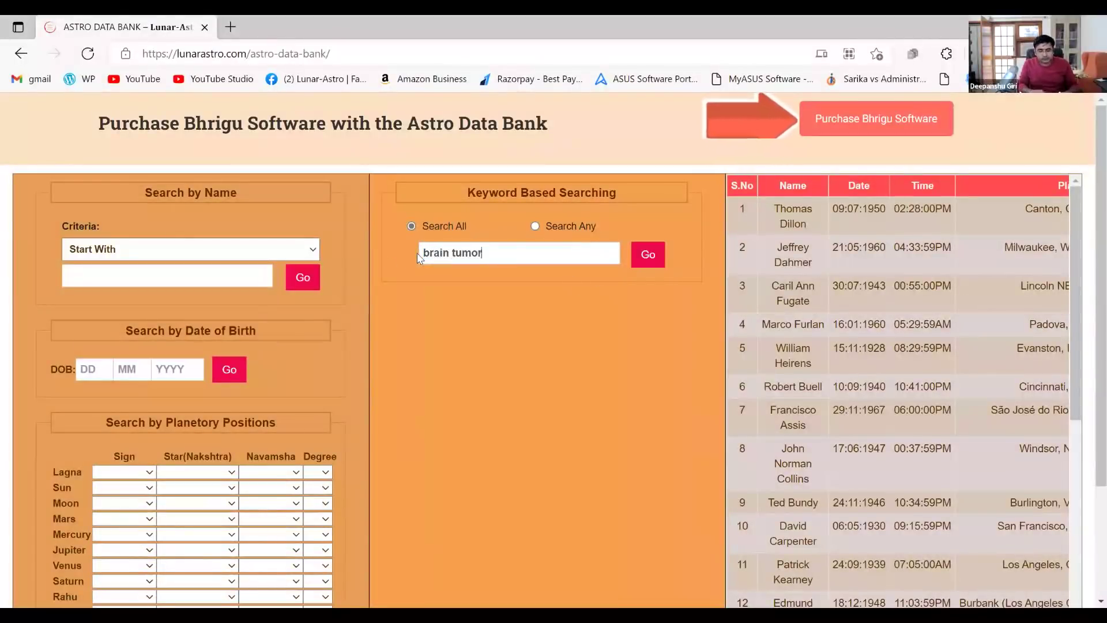
click(646, 257)
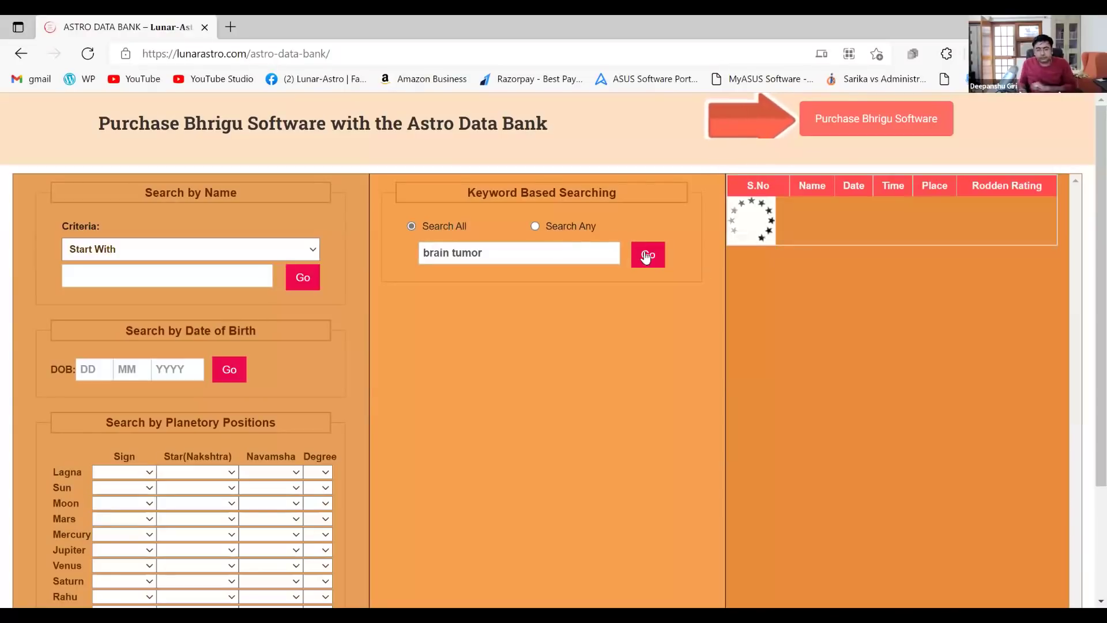
scroll(818, 326, down, 1)
scroll(811, 324, down, 7)
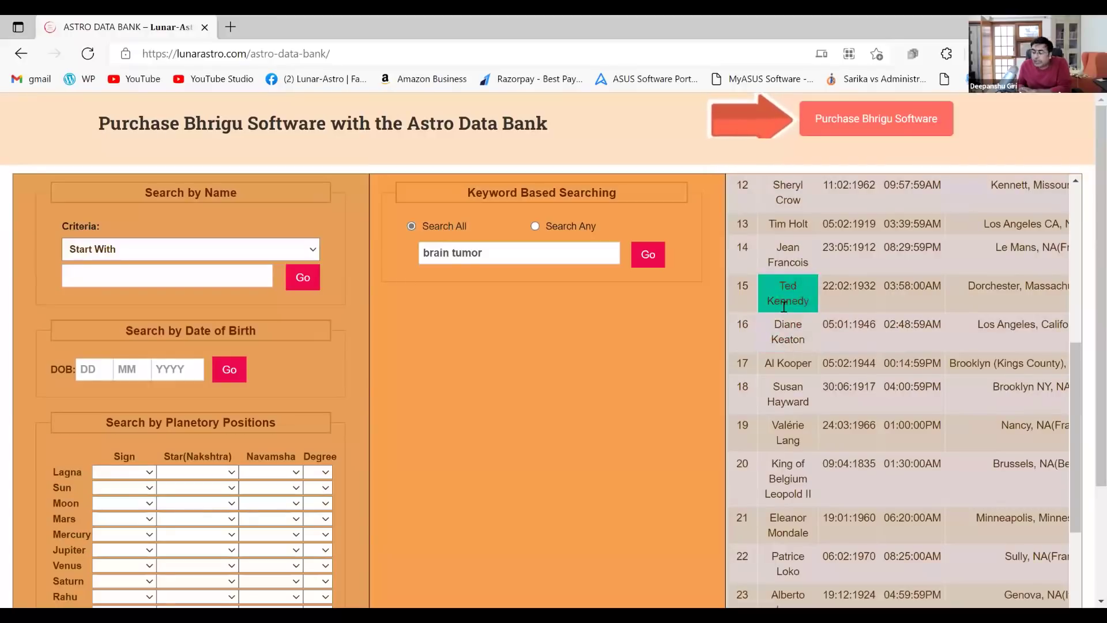
scroll(784, 306, up, 4)
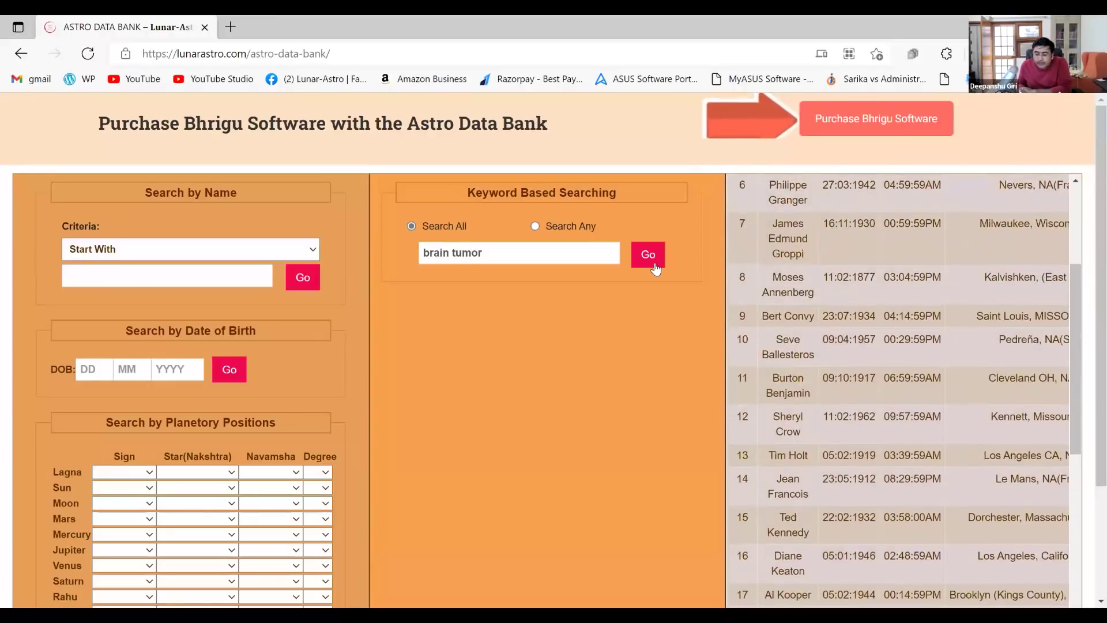
click(655, 264)
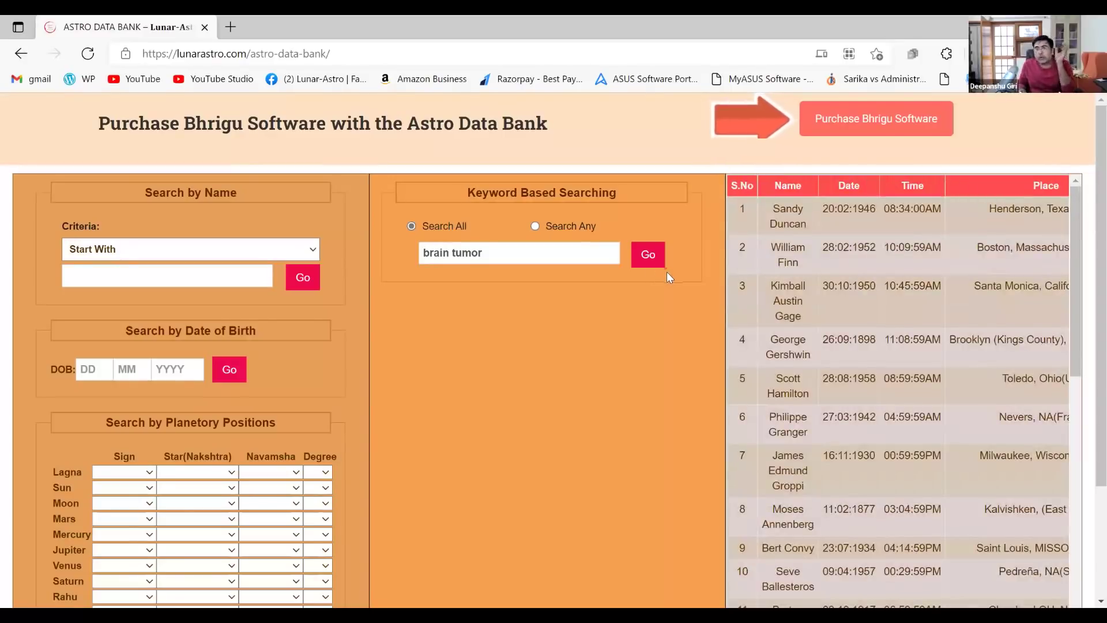
Step: In the planetary position search, set the Lagna degree to 8 and the Atma Karaka to Sun
scroll(230, 450, down, 3)
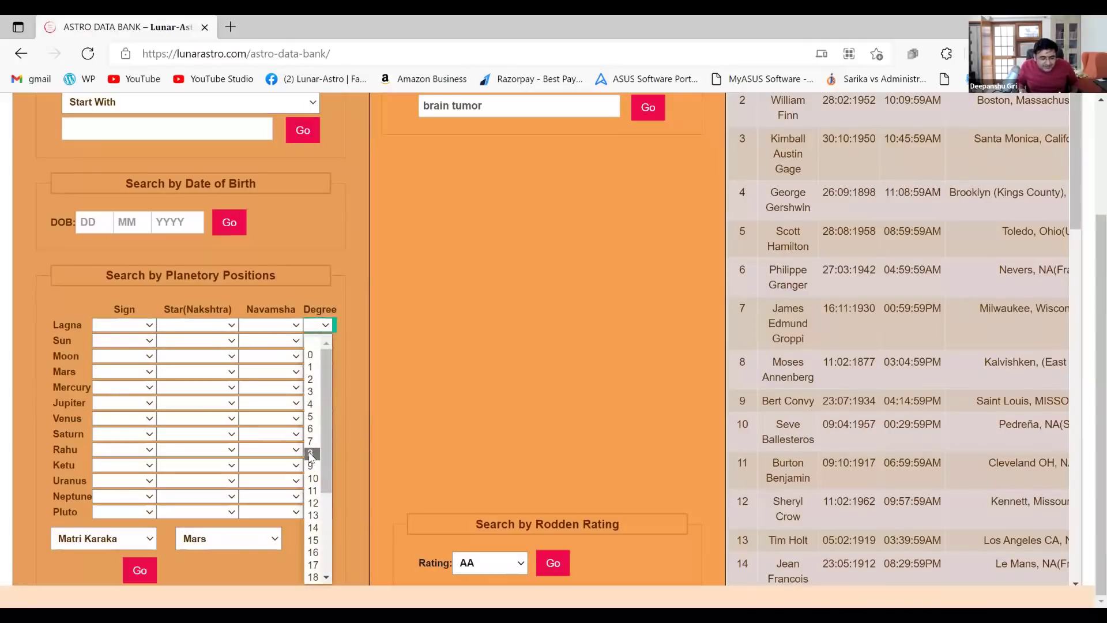
click(310, 454)
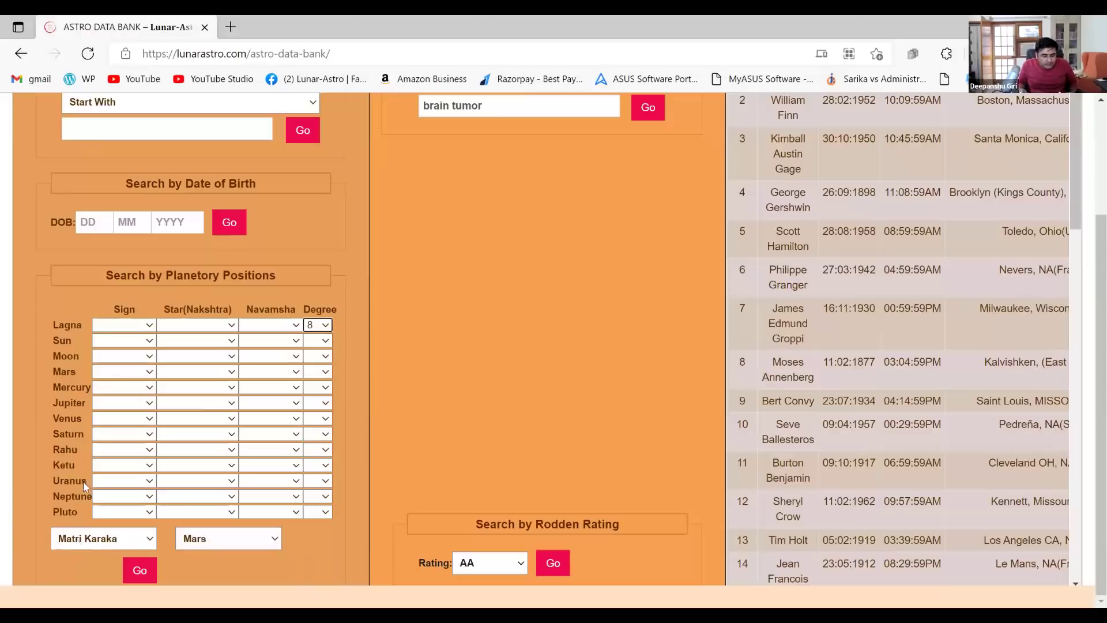
click(79, 542)
click(94, 444)
click(228, 539)
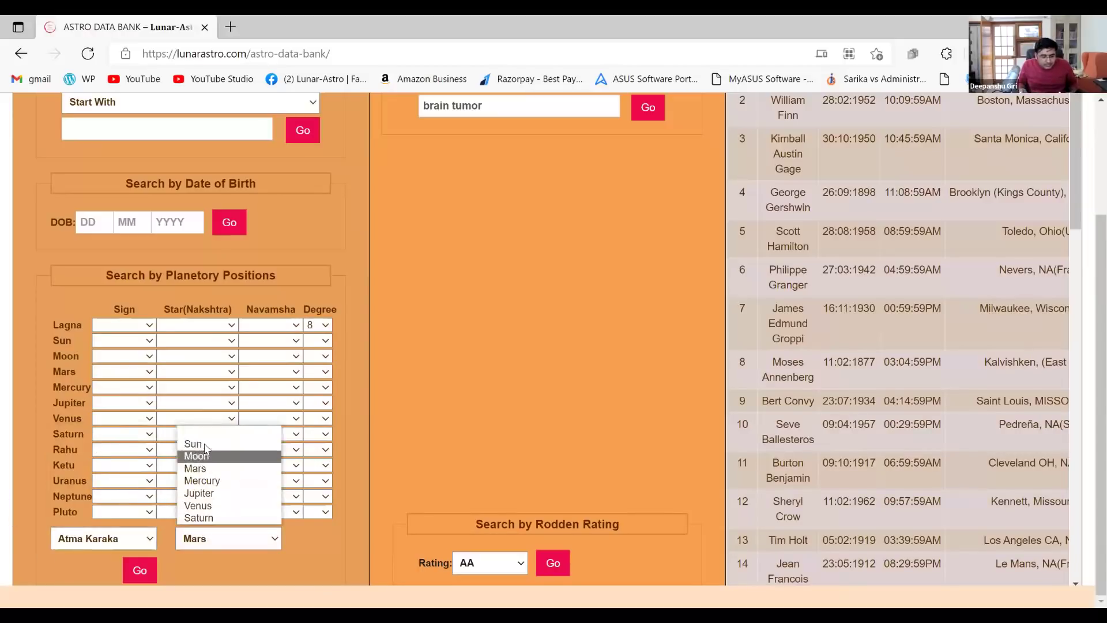
click(206, 443)
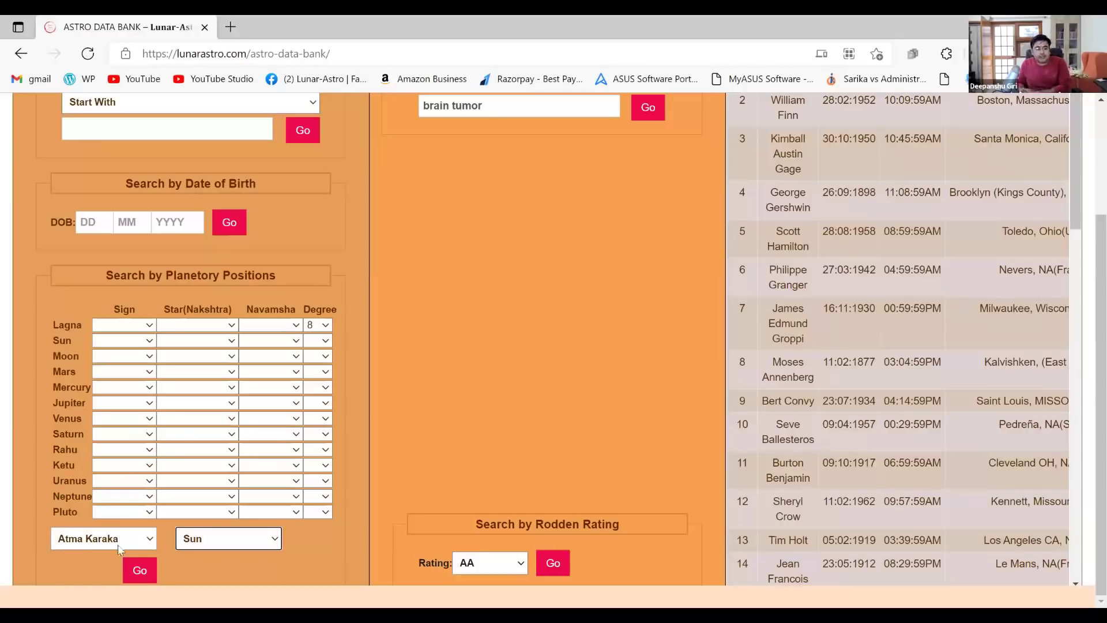
Step: Set the Sun to sign Arie, star Ashwini, navamsha Cancer and degree 2, and run the planetary position search
click(128, 342)
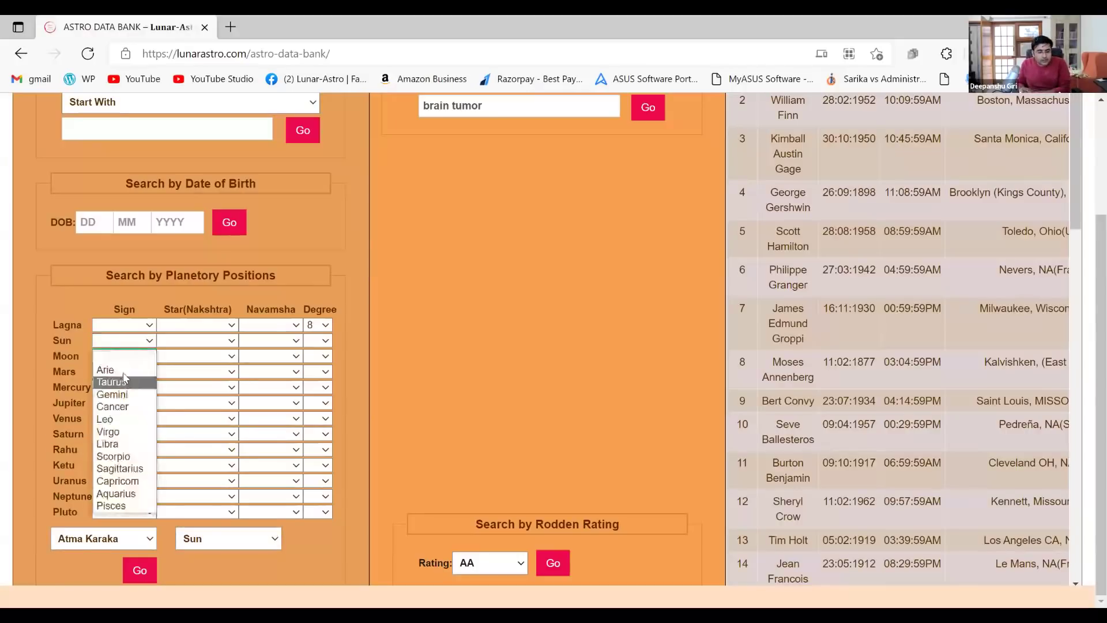
click(193, 342)
click(193, 342)
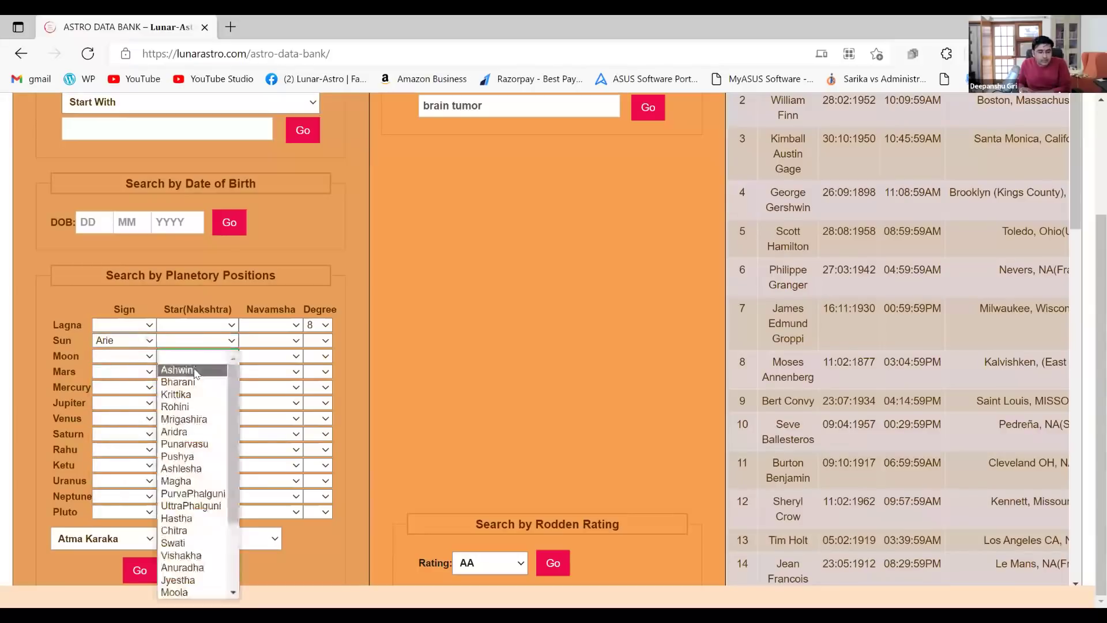
click(259, 345)
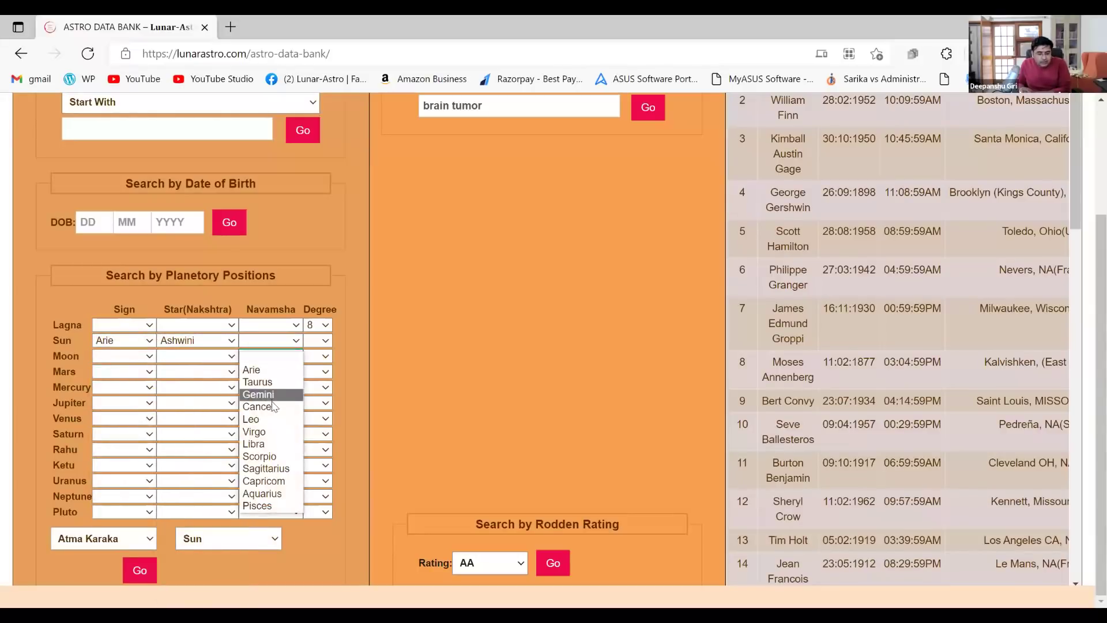
click(271, 404)
click(319, 342)
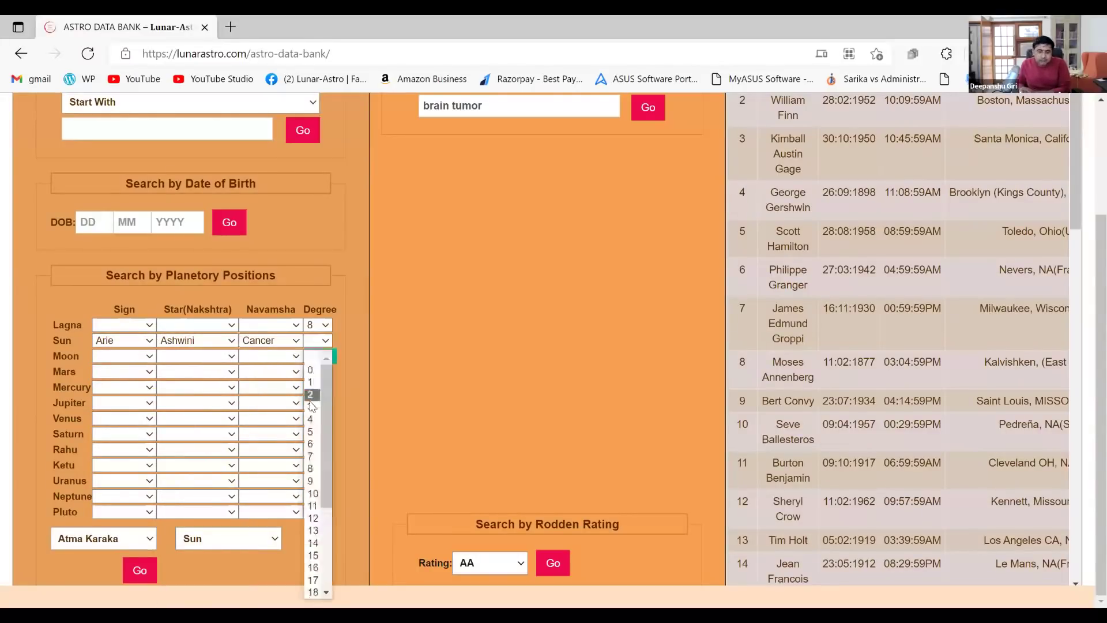
click(312, 398)
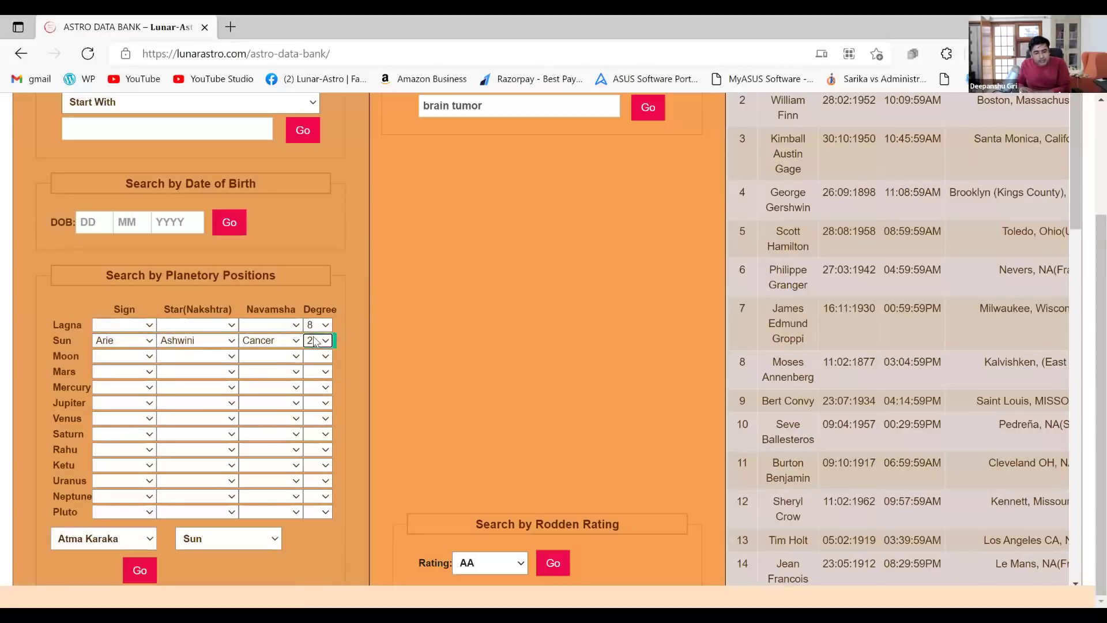
click(144, 570)
scroll(551, 360, up, 3)
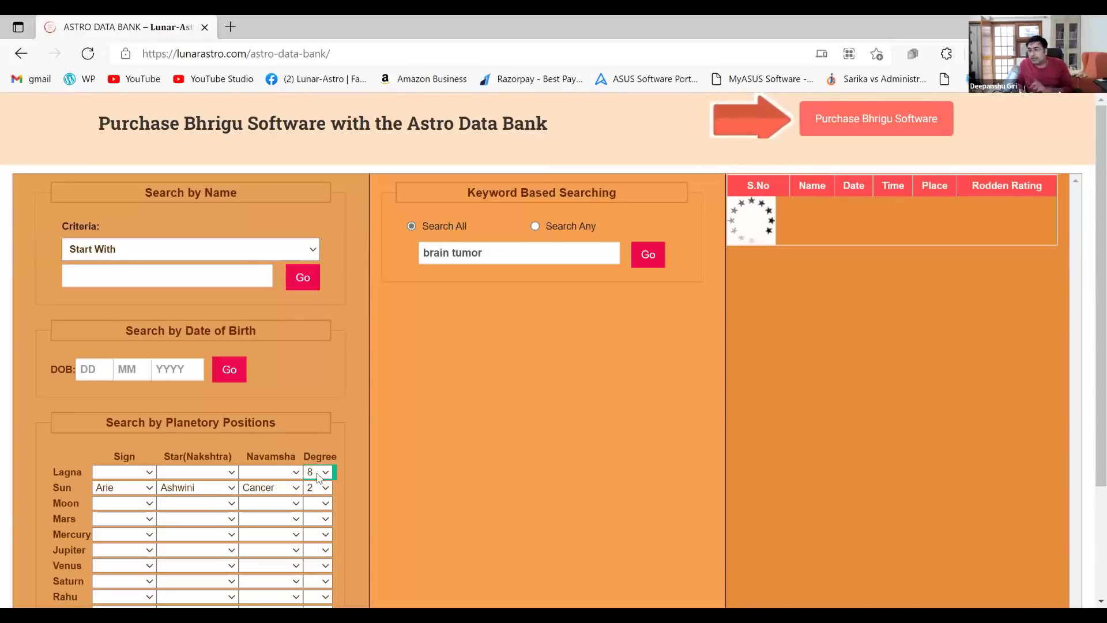
Step: Review the entered Lagna and Sun criteria, and reload the Astro Data Bank page to clear the search form
double_click(93, 489)
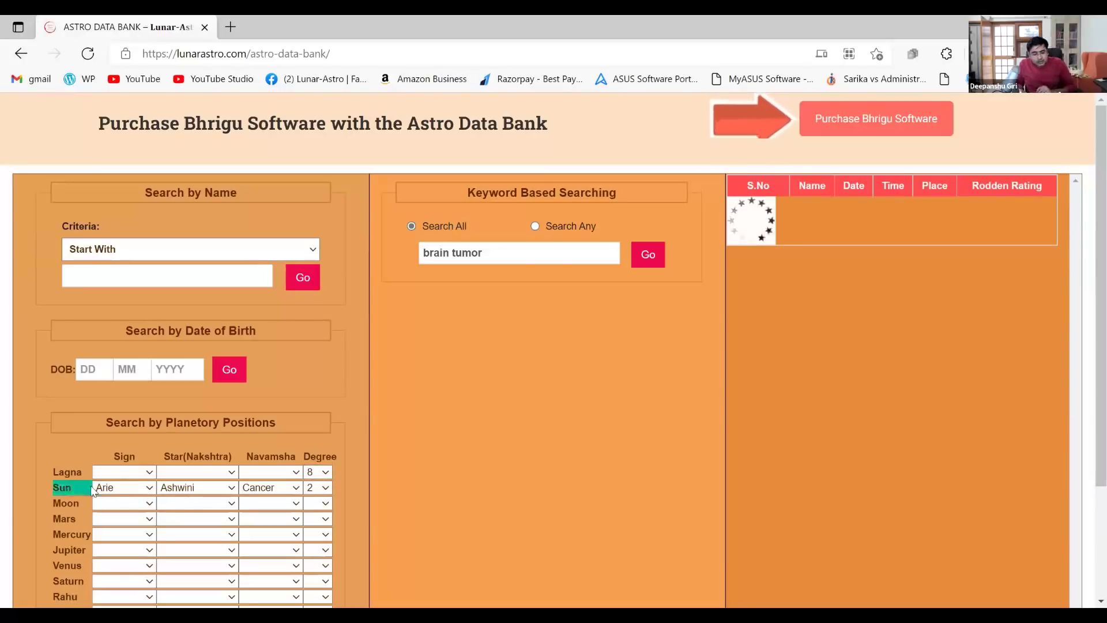
click(324, 489)
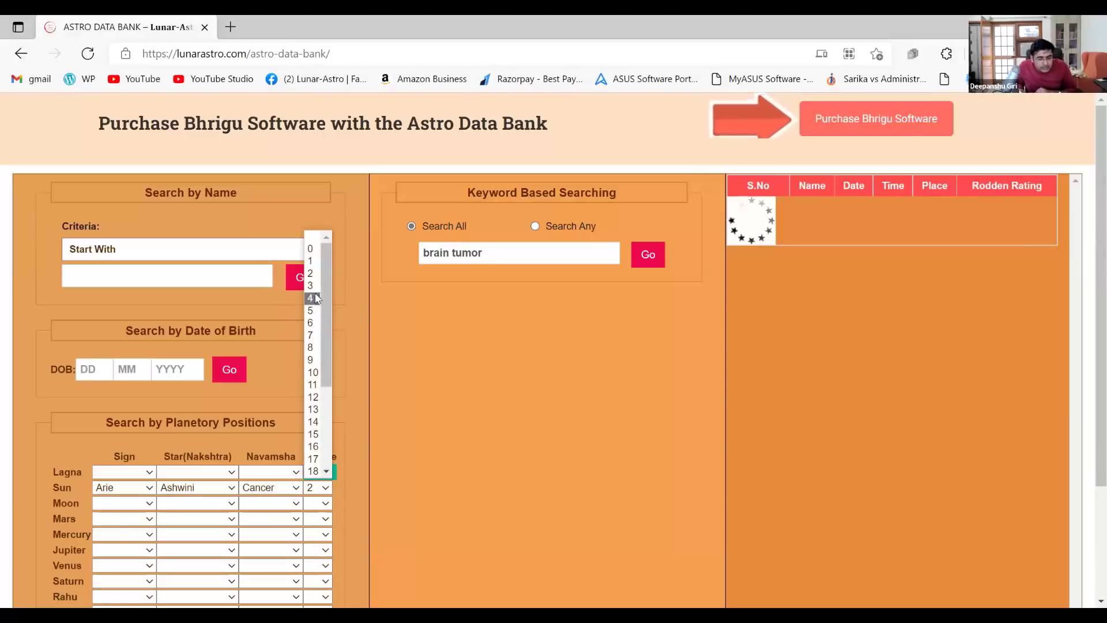
scroll(144, 568, down, 3)
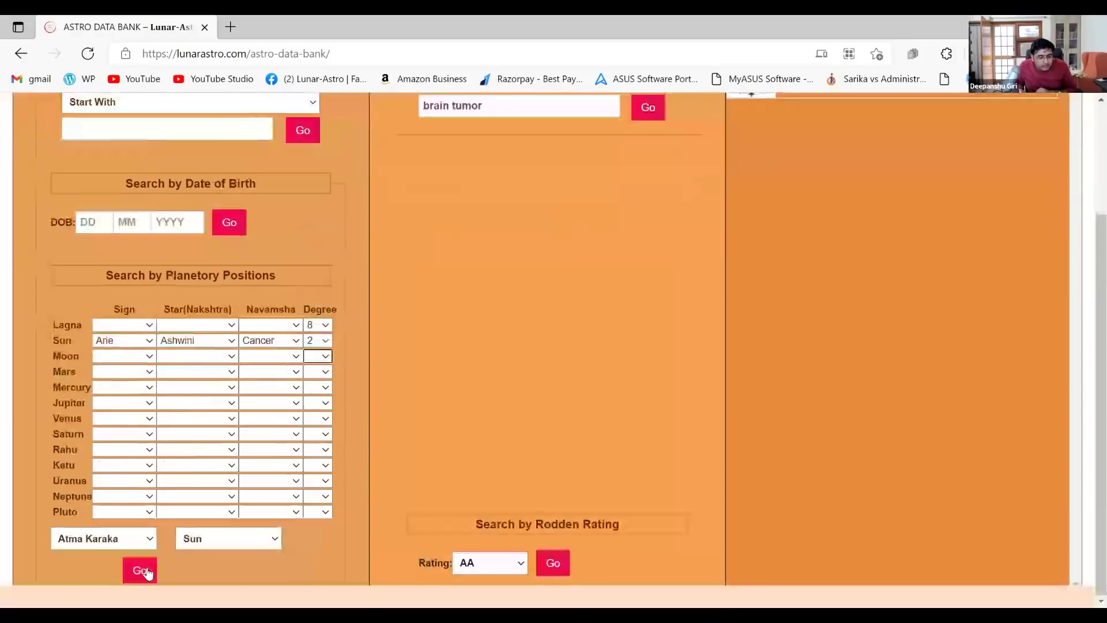
scroll(159, 568, up, 3)
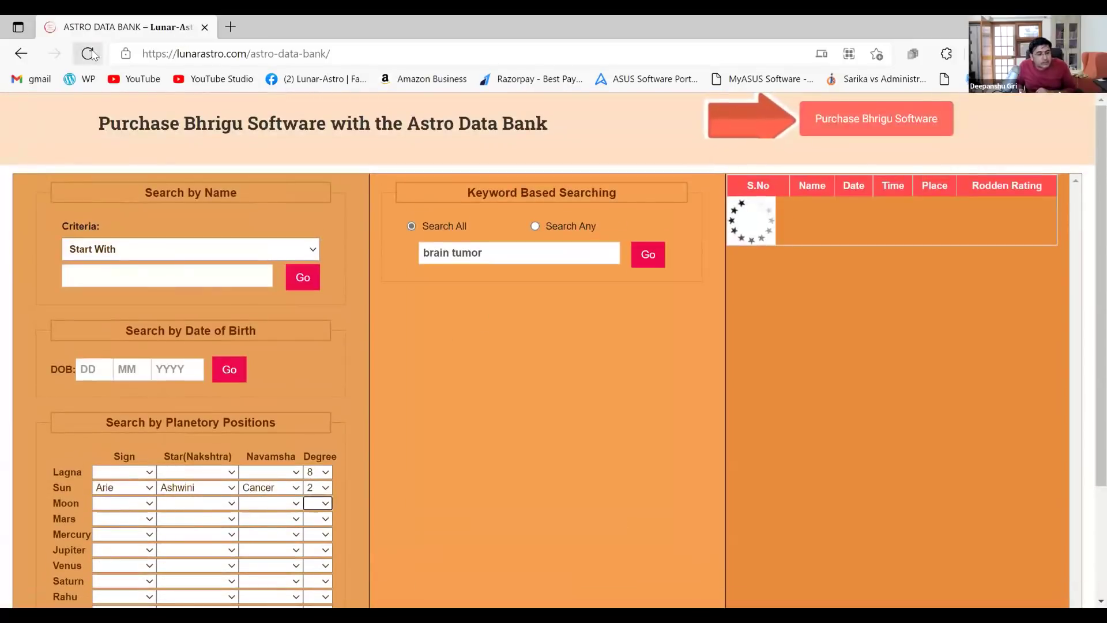
click(89, 53)
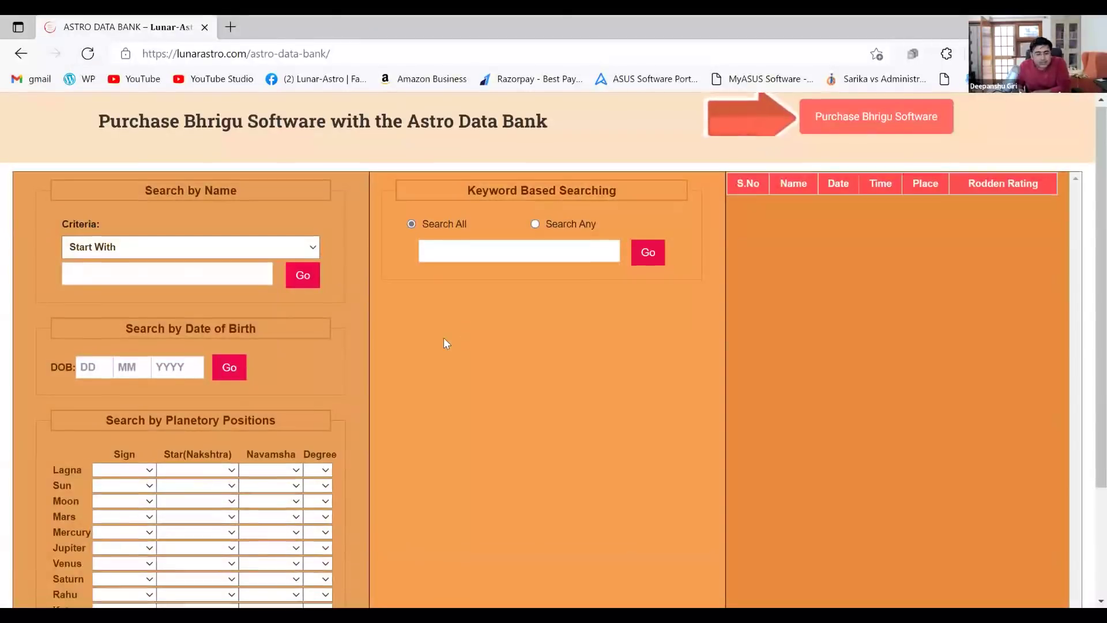
Step: In the planetary position search, set the Sun's sign to Arie, star to Ashwini and navamsha to Cancer
scroll(429, 345, down, 3)
scroll(403, 349, up, 3)
scroll(177, 504, down, 2)
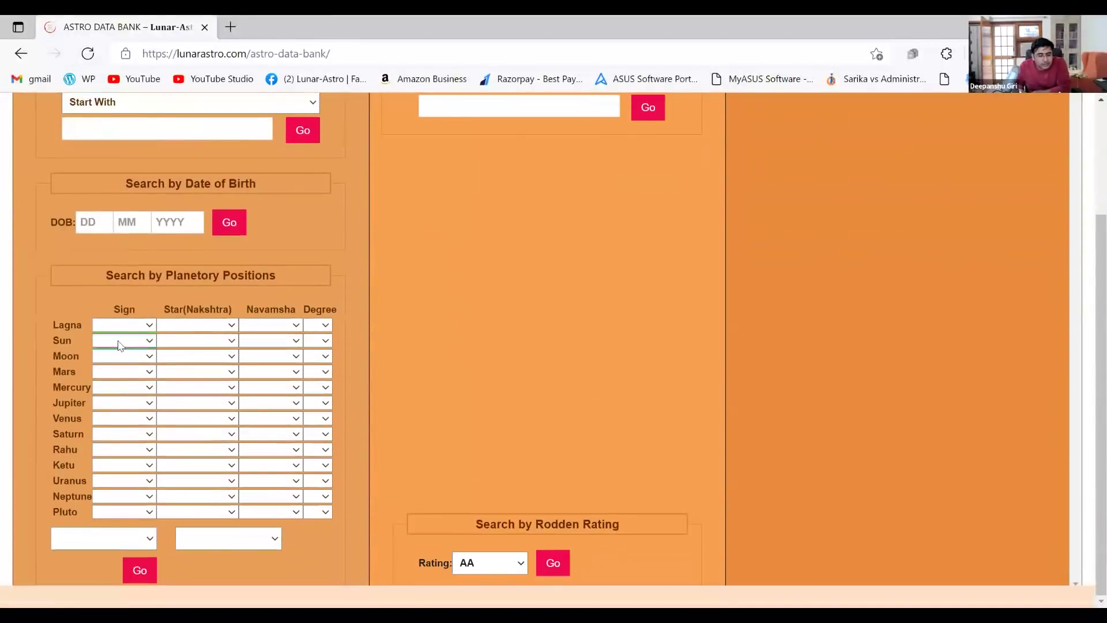
click(119, 344)
click(123, 370)
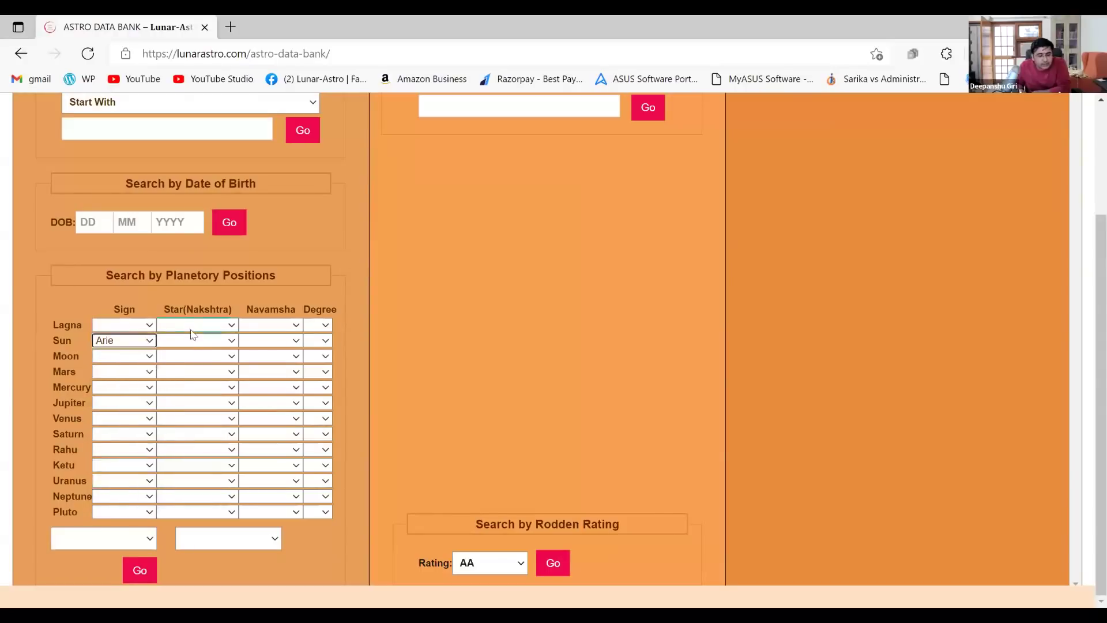
click(192, 342)
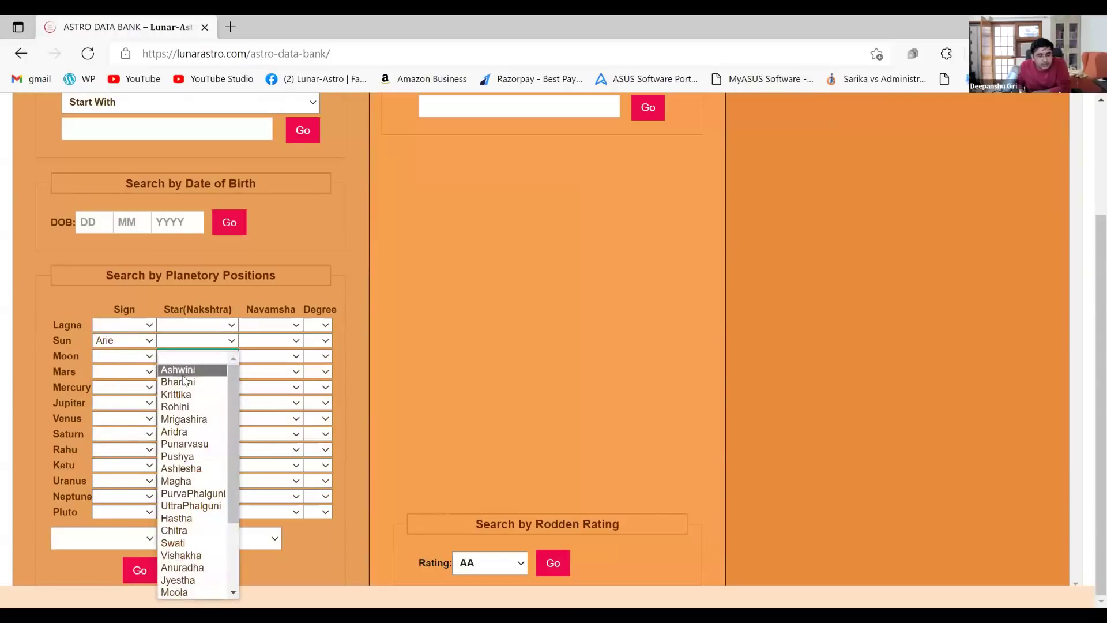
click(183, 371)
click(284, 344)
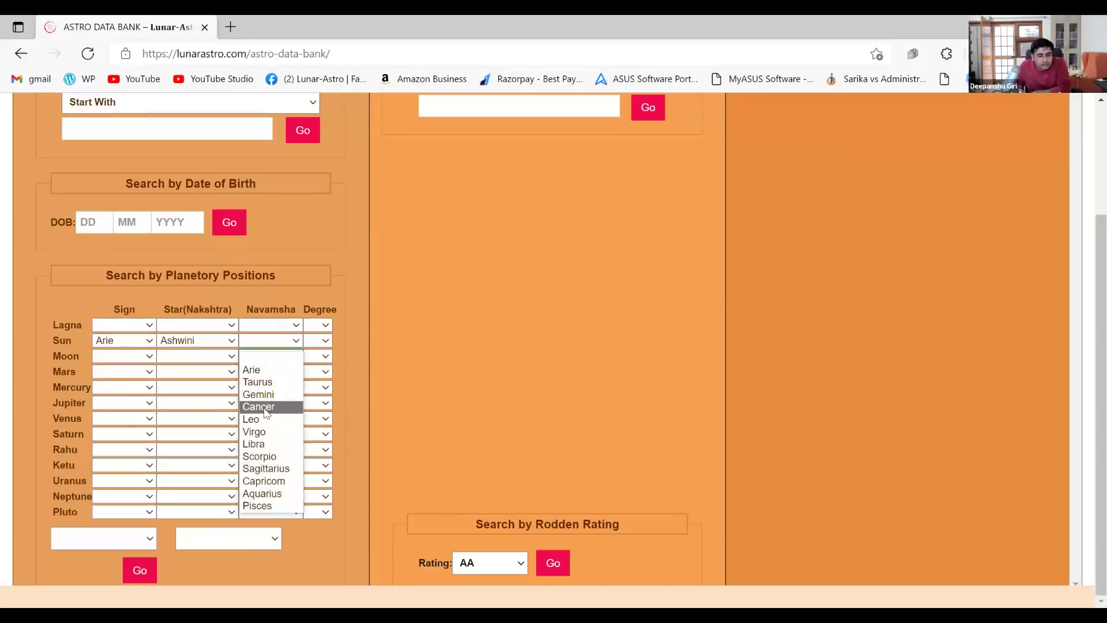
click(265, 407)
Step: Set the Atma Karaka to Sun and run the planetary position search
scroll(471, 416, up, 3)
scroll(472, 417, down, 3)
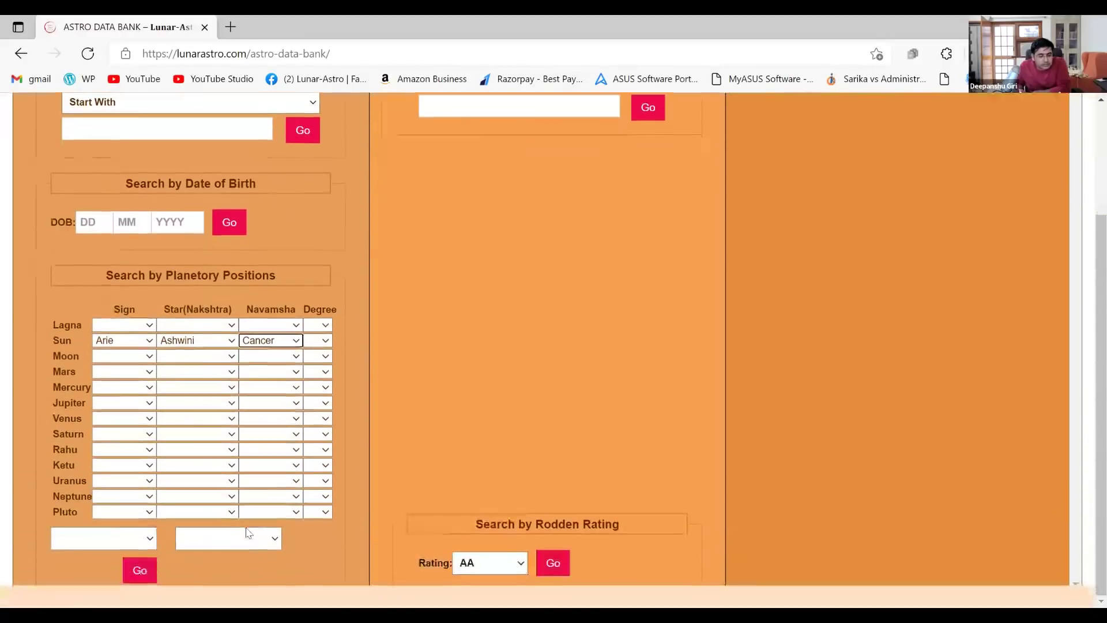
click(138, 543)
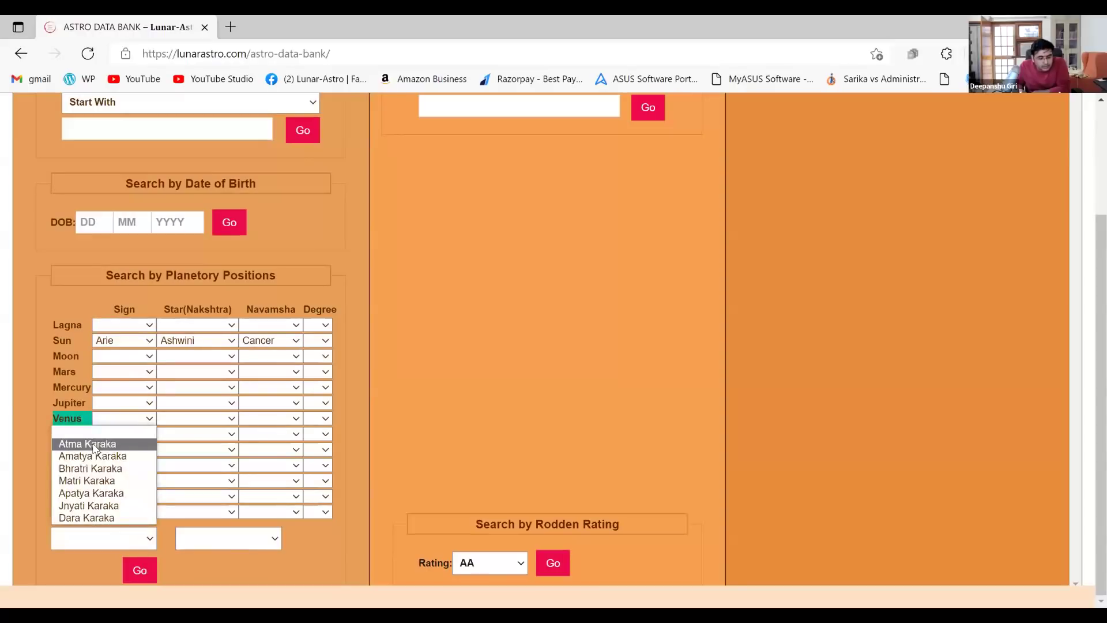
click(228, 539)
click(223, 447)
click(140, 582)
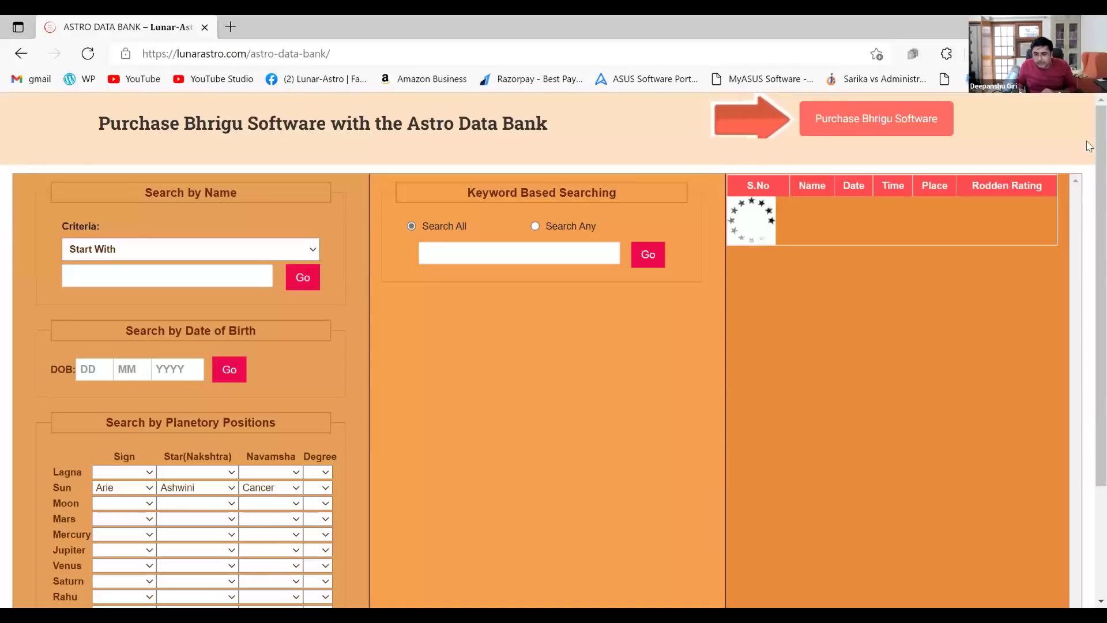
Step: Switch to the Lunar Astro Bhrigu Software and open the Lunar Astro Data Research window
key(alt+Tab)
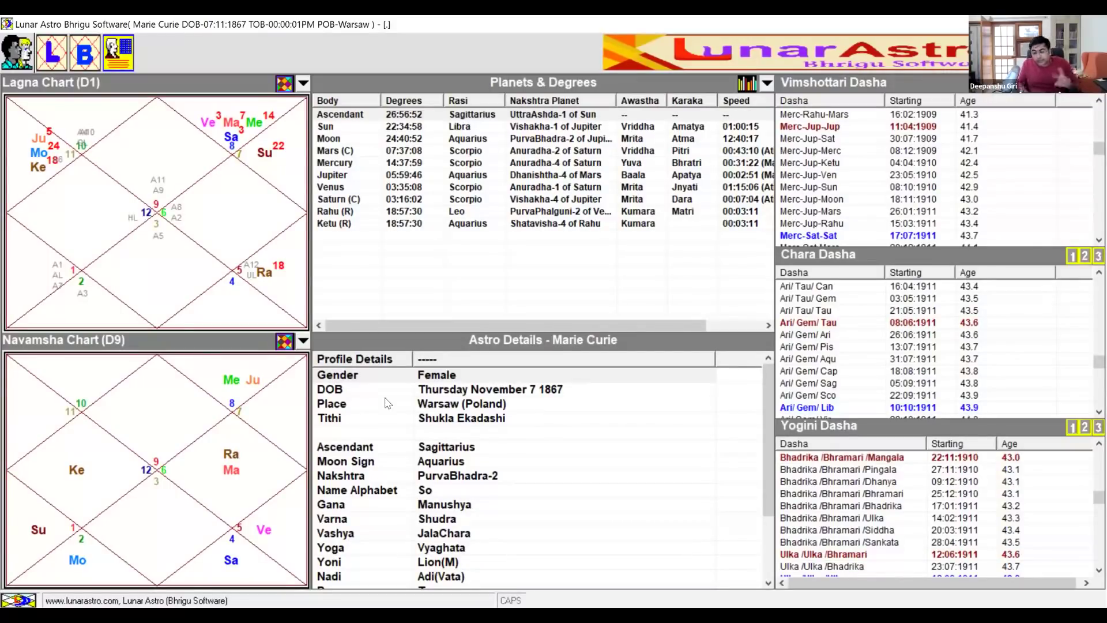
click(117, 51)
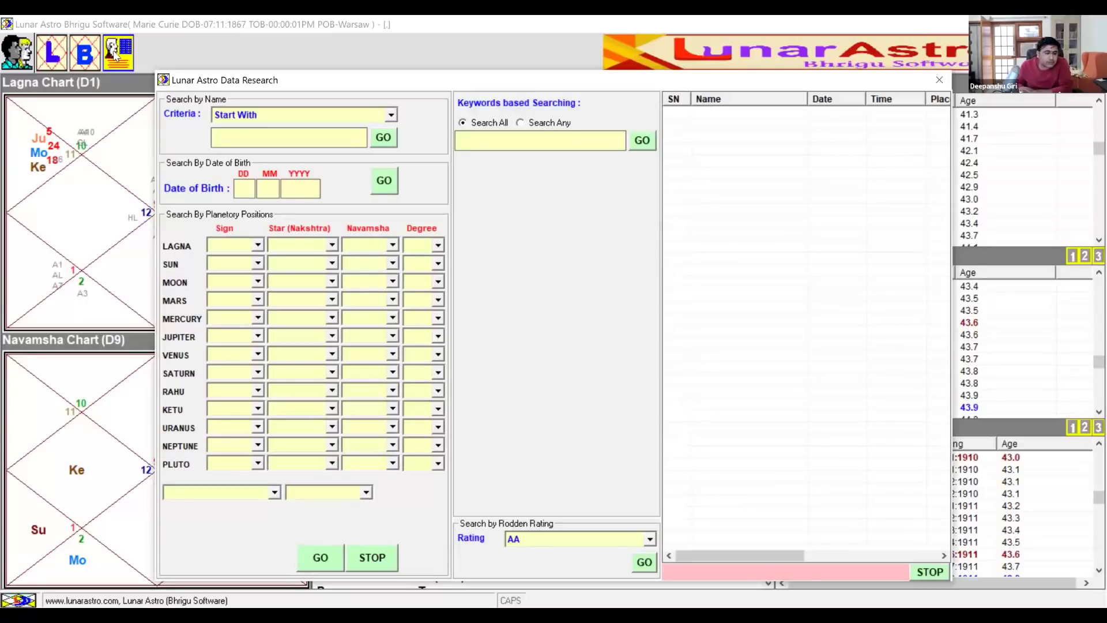
Step: Run a Search All keyword search for "nobel prize" and open Henry Dunant's record from the results
click(510, 145)
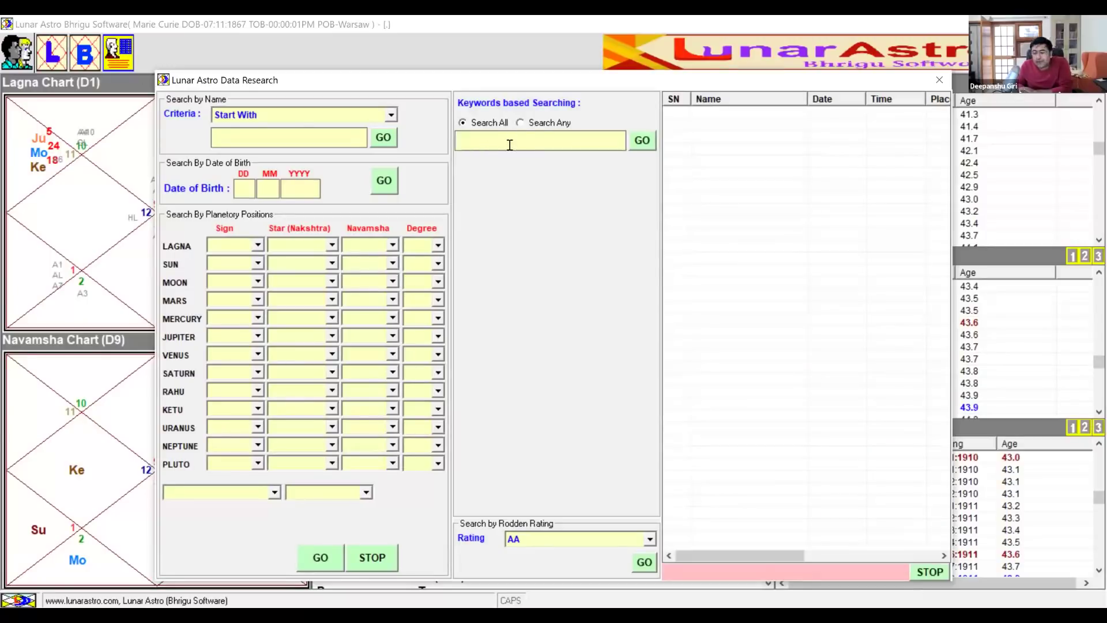
text(noble)
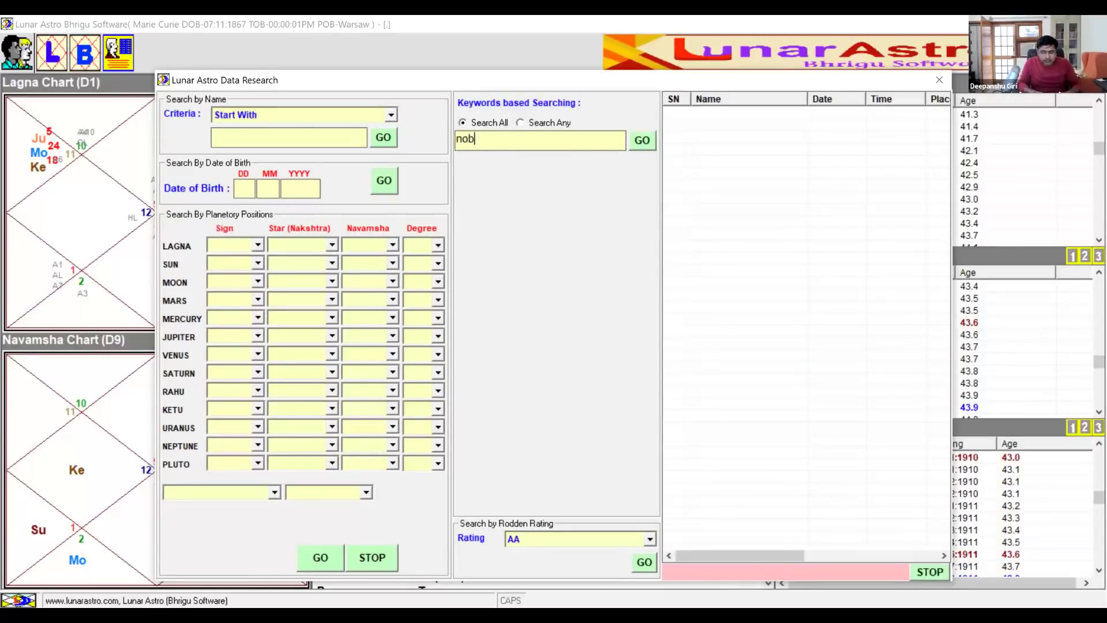
key(BackSpace)
key(BackSpace)
text(el prize)
click(641, 141)
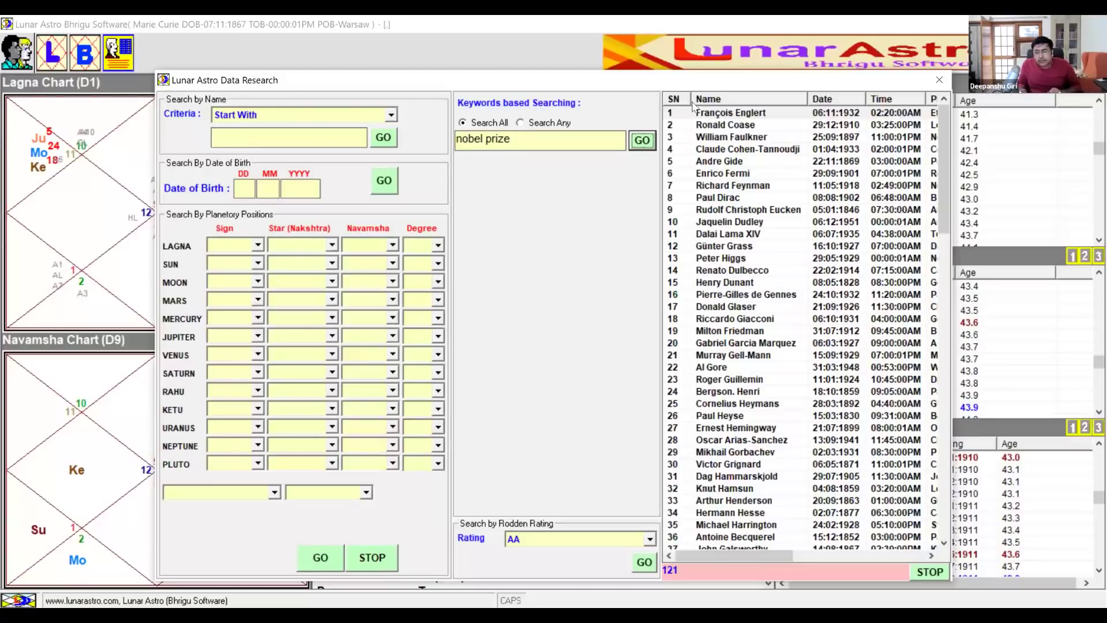
double_click(785, 163)
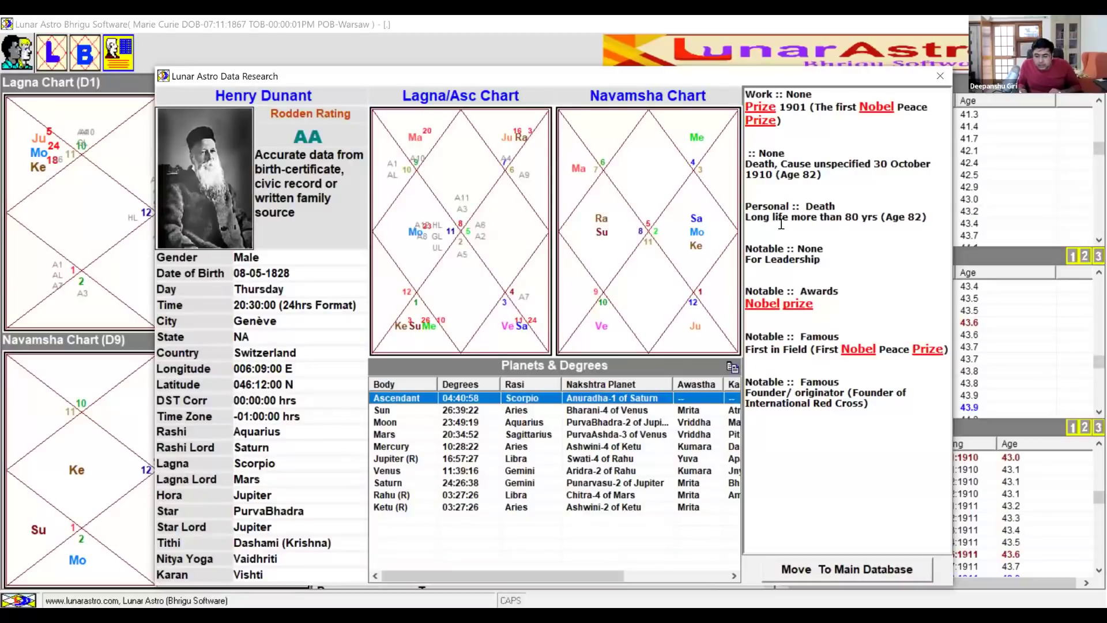
Step: Move Henry Dunant's record from the research data to the main database
click(843, 354)
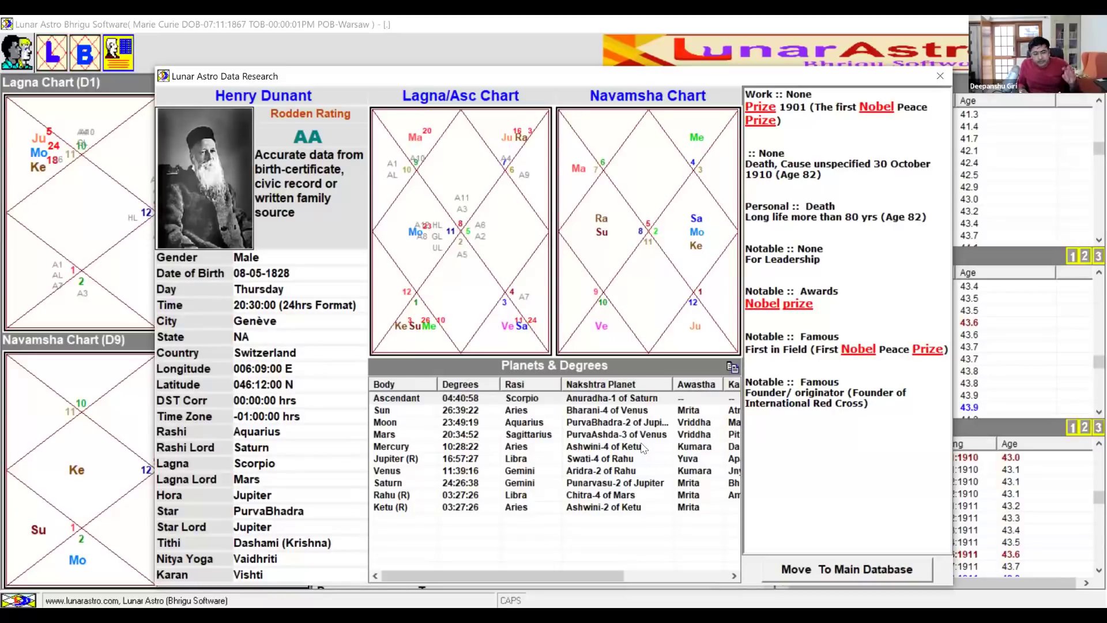
click(894, 577)
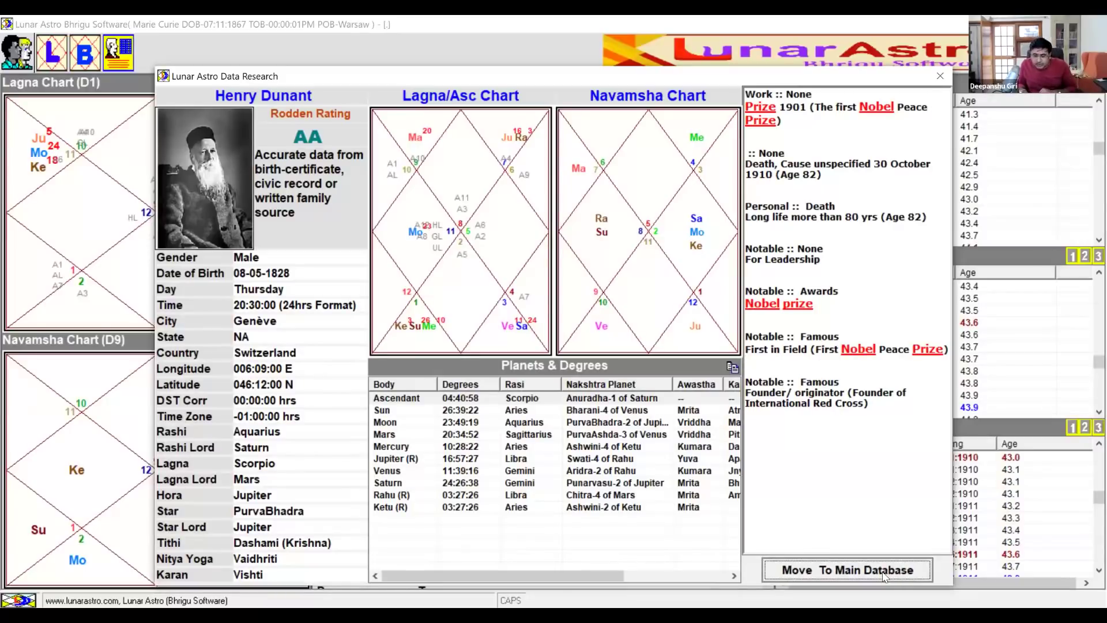
click(886, 571)
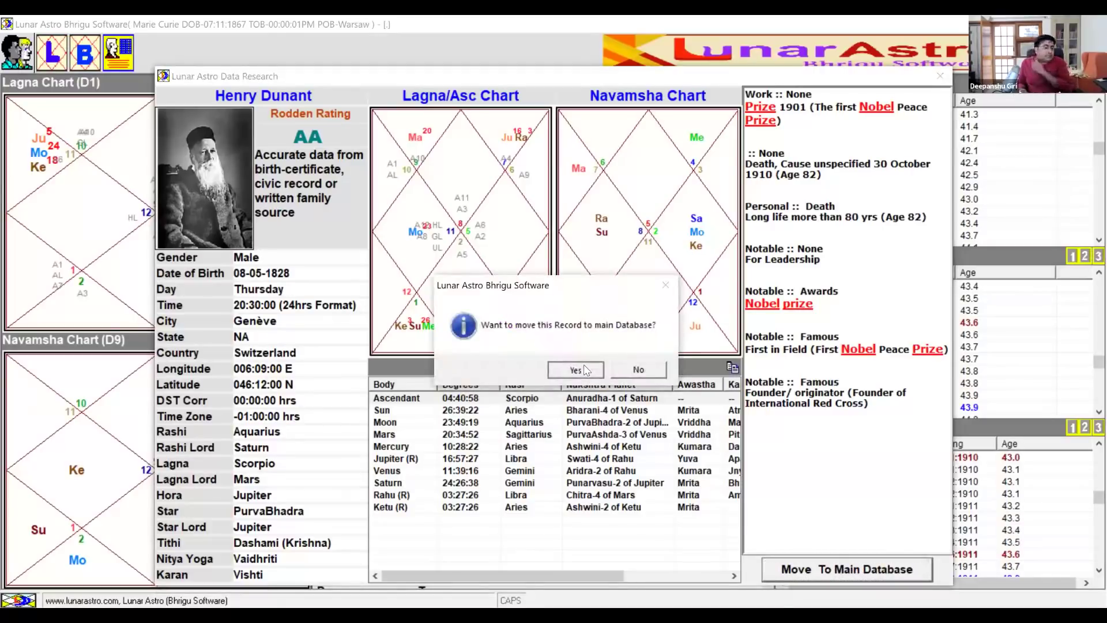
click(584, 369)
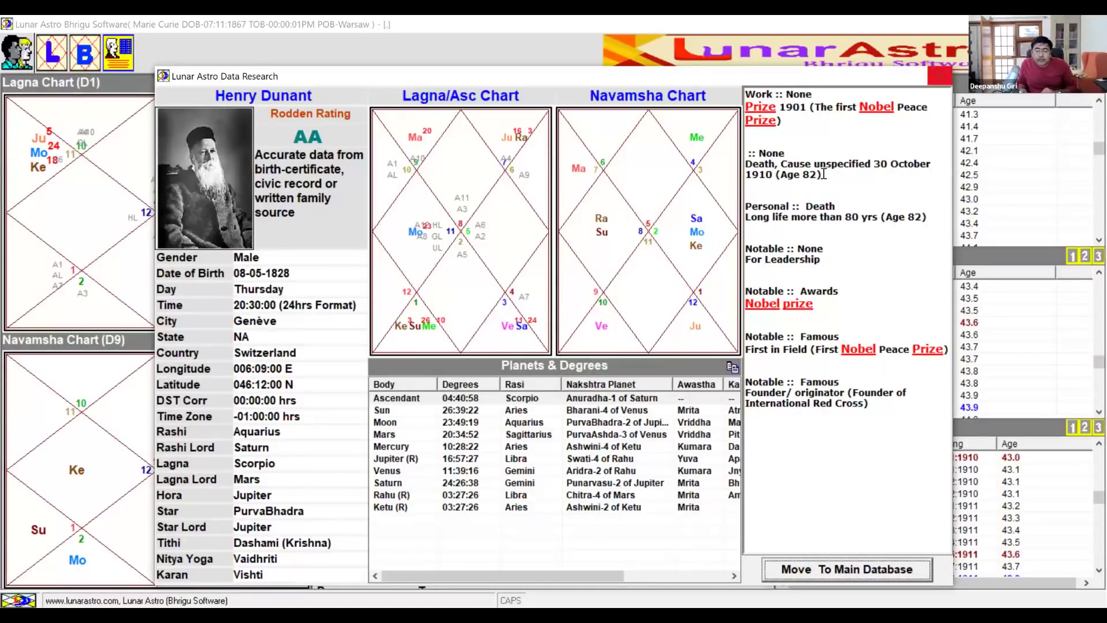
Step: Review the age at death and the Sun's karaka in Henry Dunant's record, and close the record
double_click(783, 179)
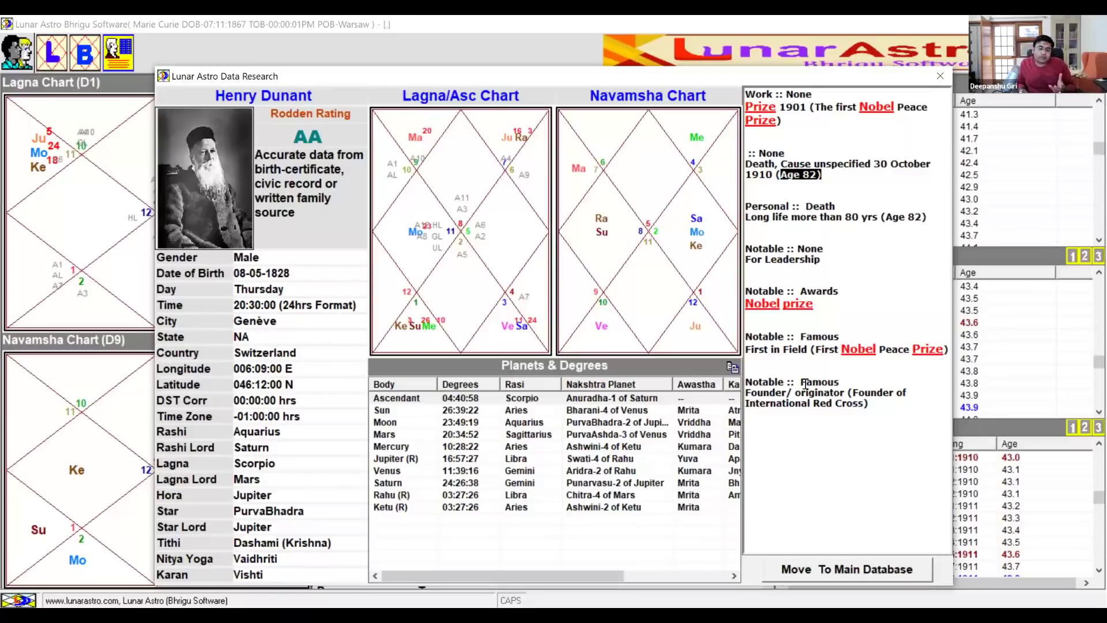
scroll(697, 429, right, 1)
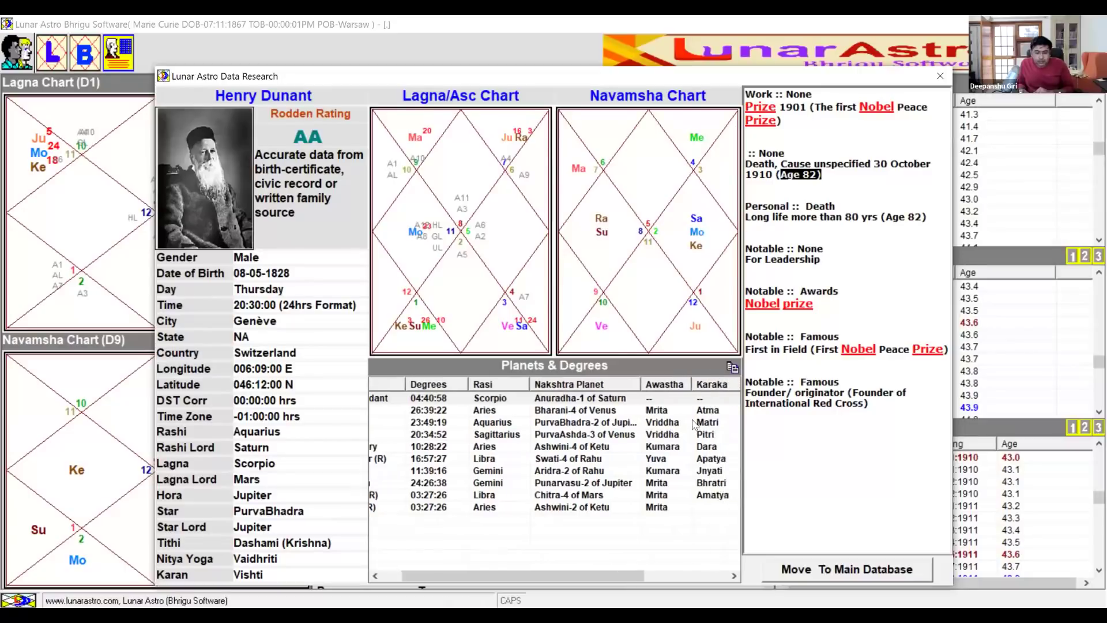
click(720, 411)
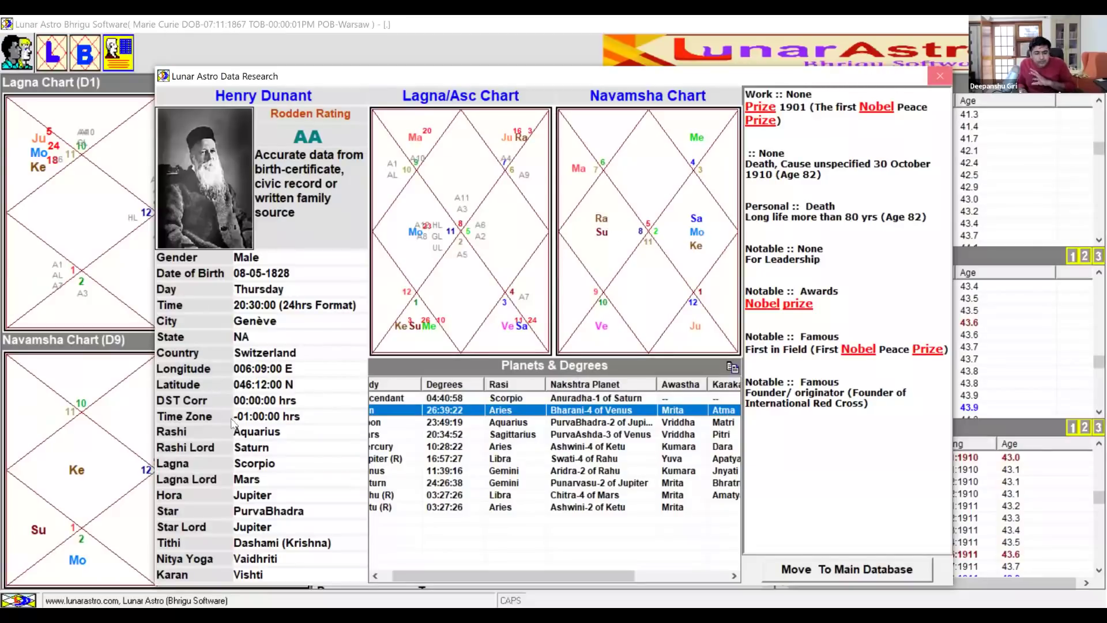
key(Escape)
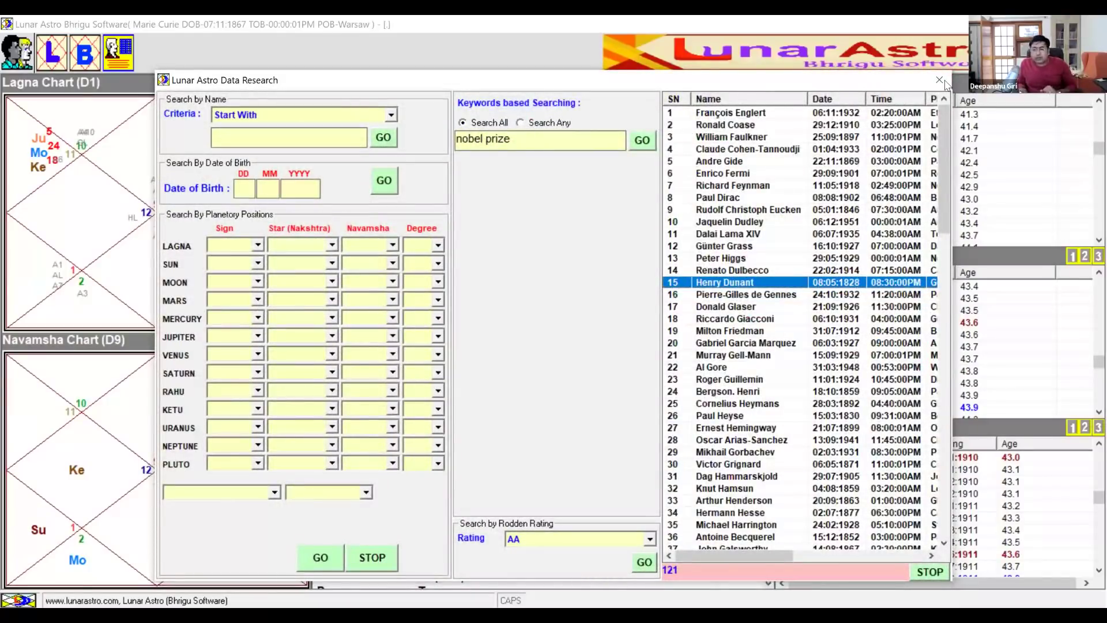
Step: Open the Bhrigu view and circle the Venus, Mars, Mercury and Saturn group in the Birth Lagna Chart and the Bhrigu transit period
click(84, 58)
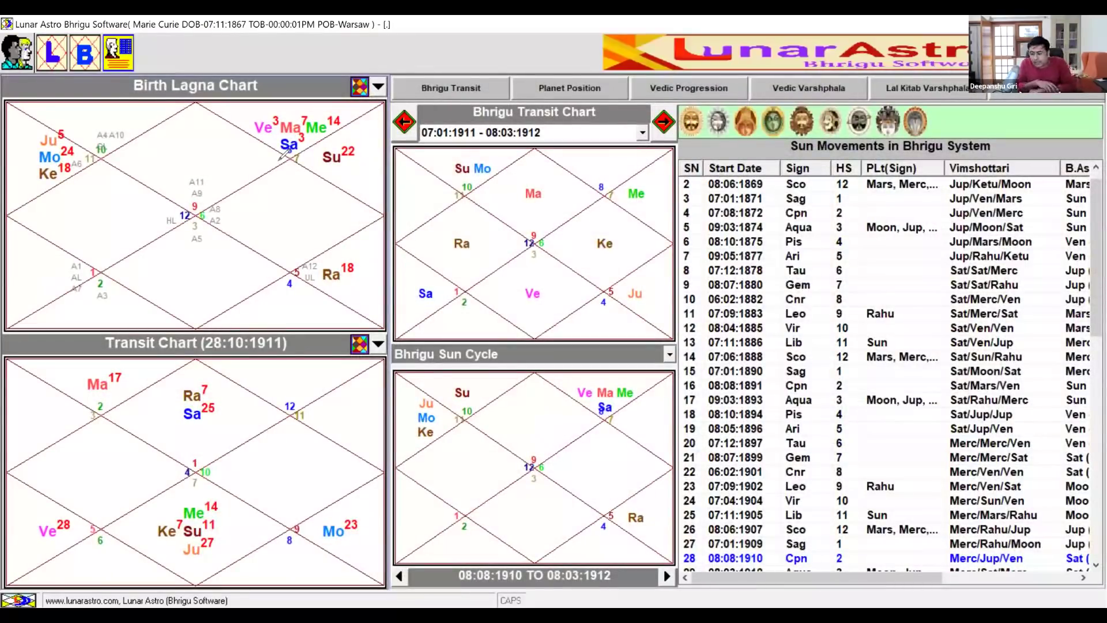
drag(266, 105, 251, 130)
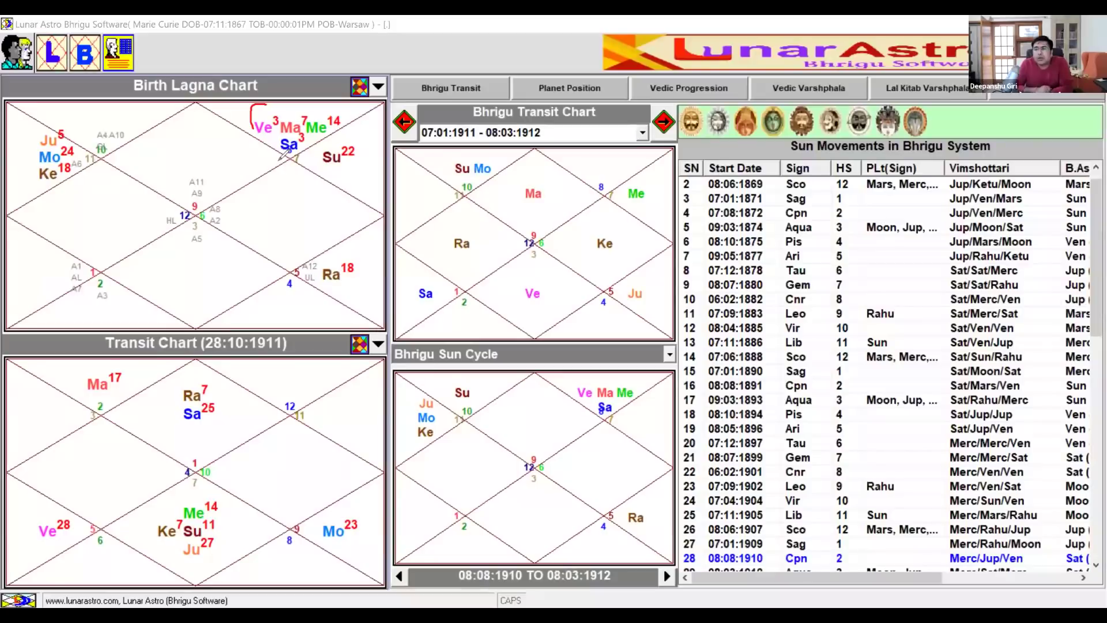
drag(251, 113, 288, 92)
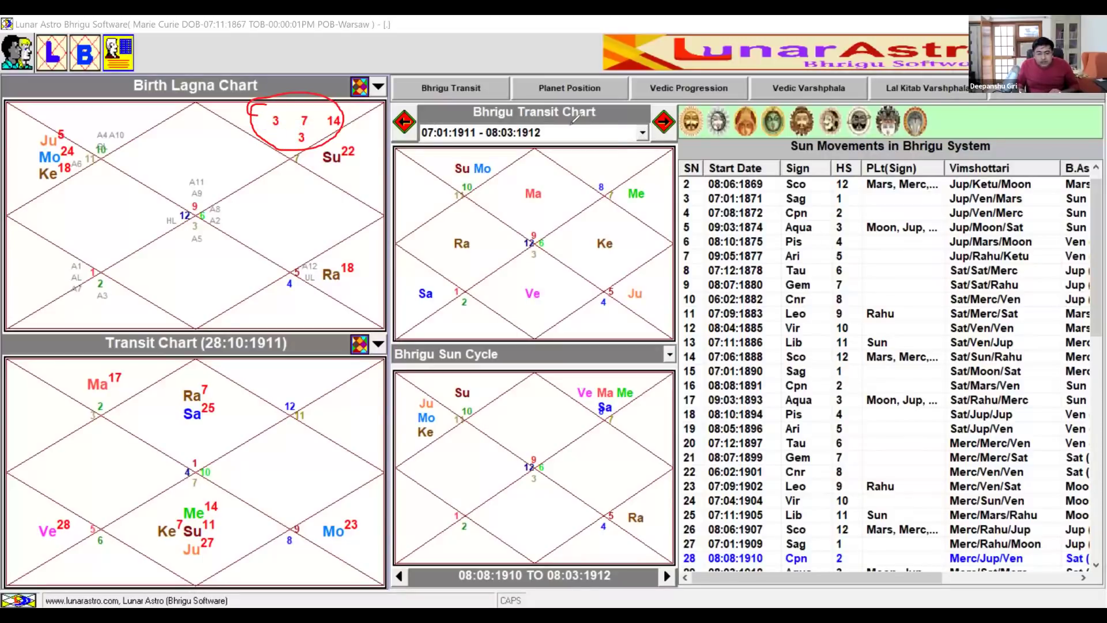
drag(419, 136, 576, 130)
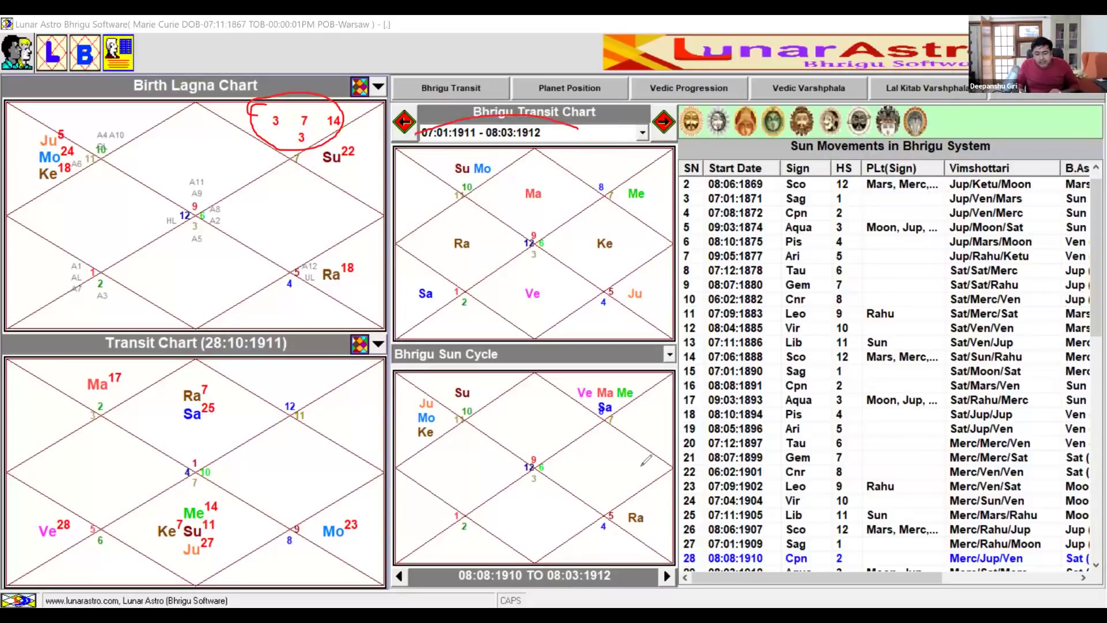
drag(417, 137, 558, 133)
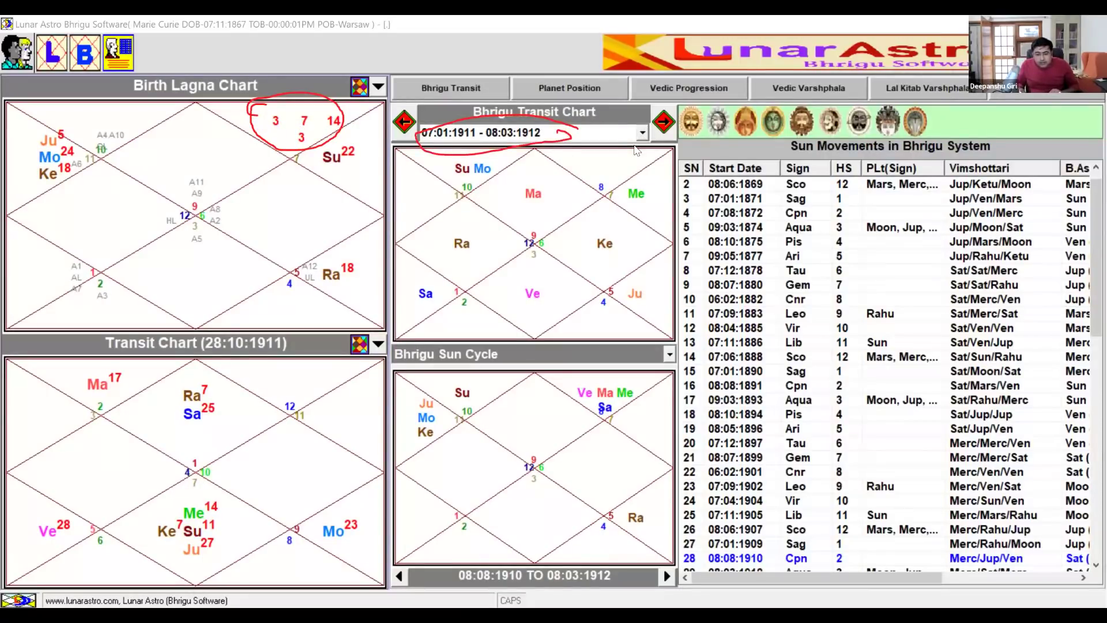
Step: Set the Bhrigu Transit Chart's period to 07:09:1894 - 07:09:1894
key(alt+Down)
scroll(571, 219, up, 10)
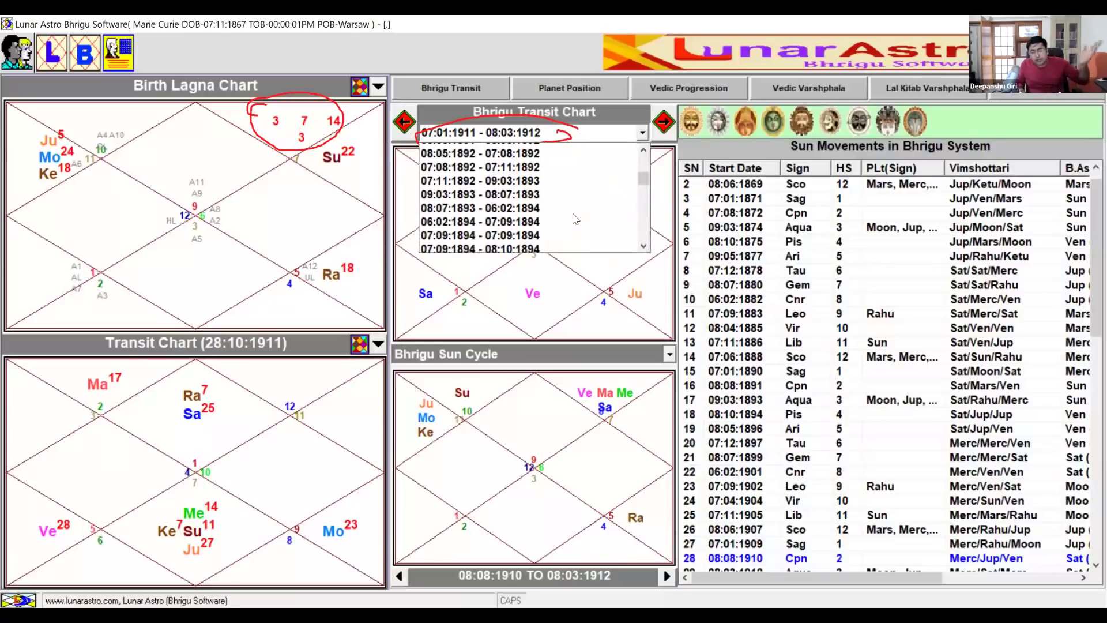
scroll(570, 219, down, 7)
click(502, 212)
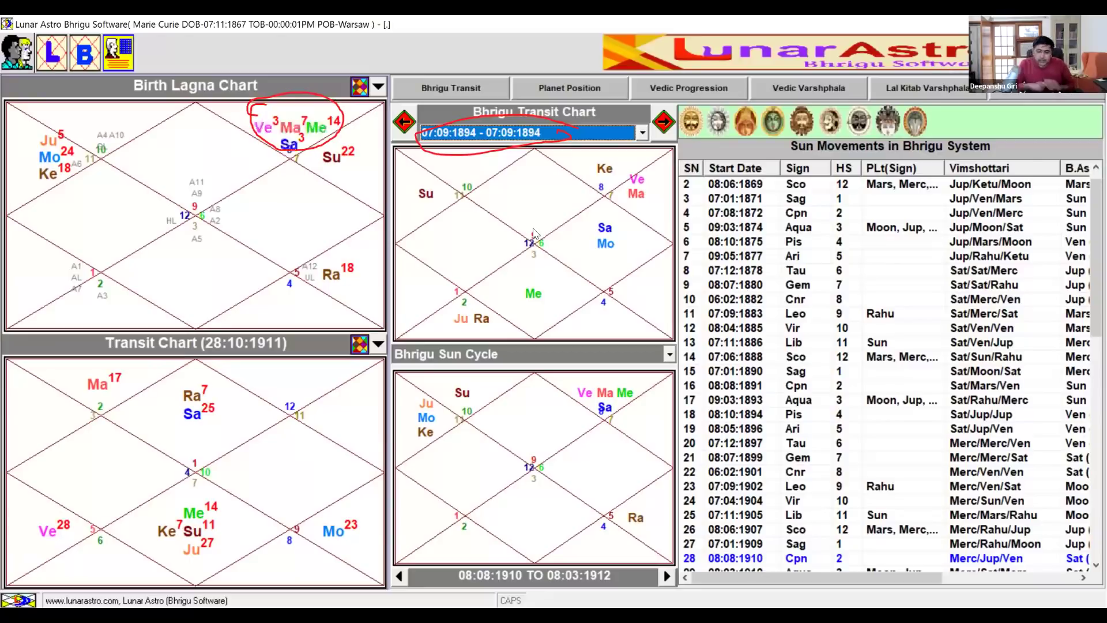
Step: Switch the planetary cycle chart from the Sun to the Bhrigu Mars Cycle
click(640, 354)
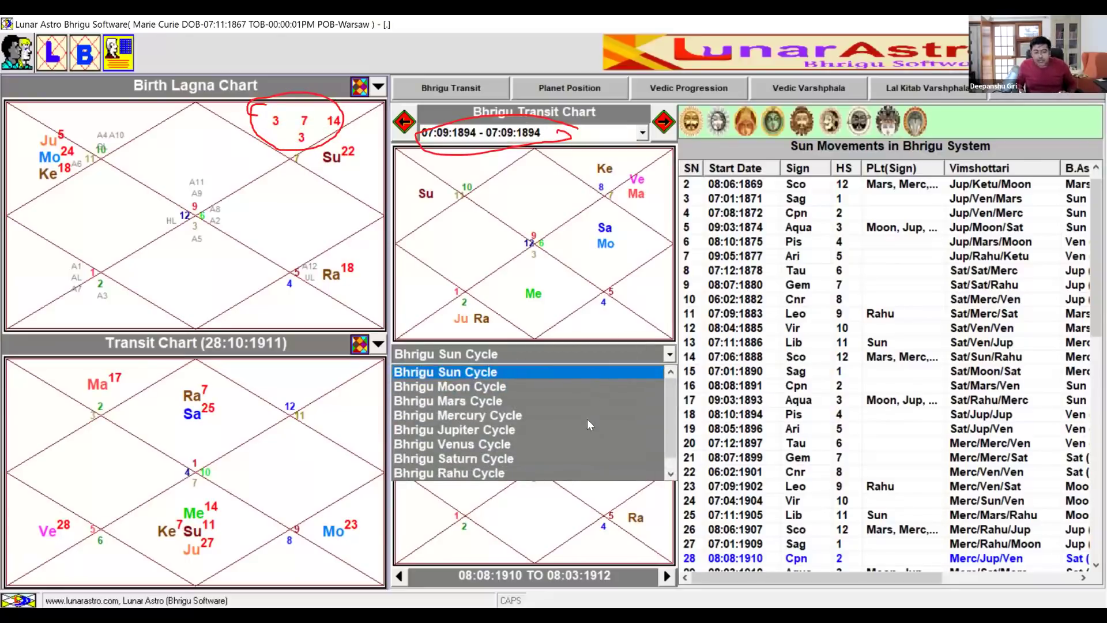
click(581, 401)
click(581, 401)
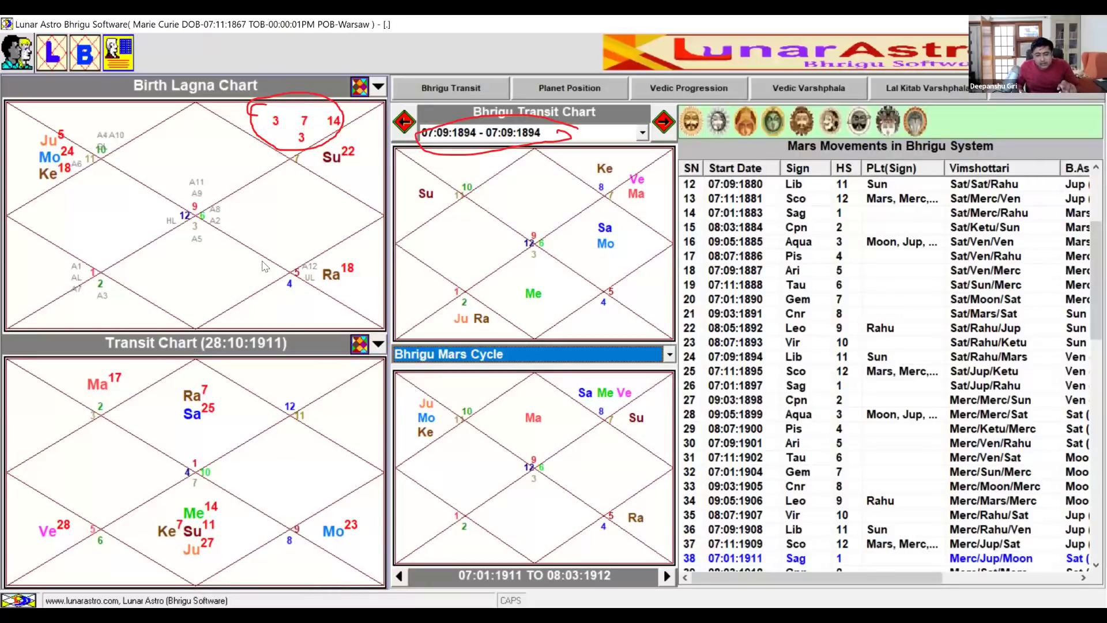
Step: Replace the Transit Chart below the Birth Lagna Chart with the Lunar Hora Chart
click(338, 353)
scroll(244, 437, down, 5)
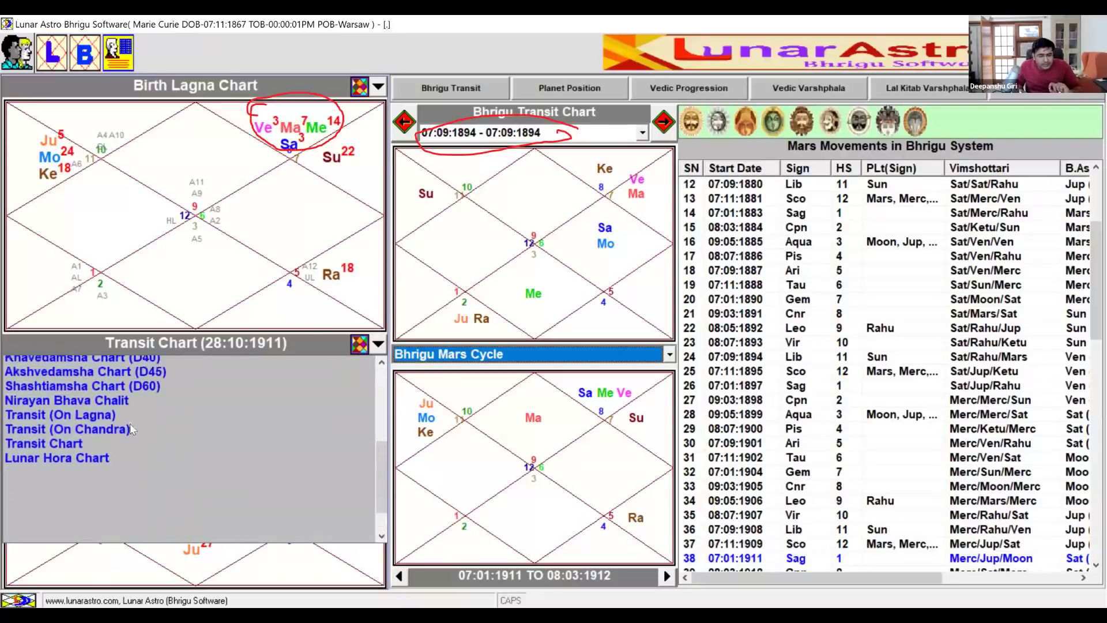
scroll(104, 427, up, 5)
scroll(81, 444, down, 2)
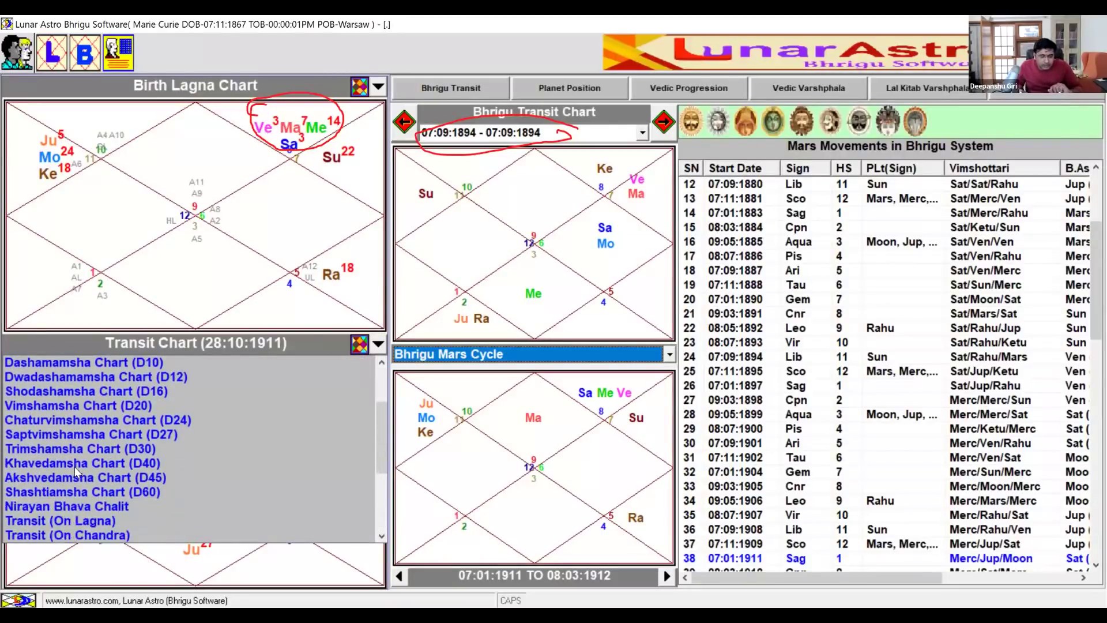
scroll(78, 467, down, 3)
click(98, 422)
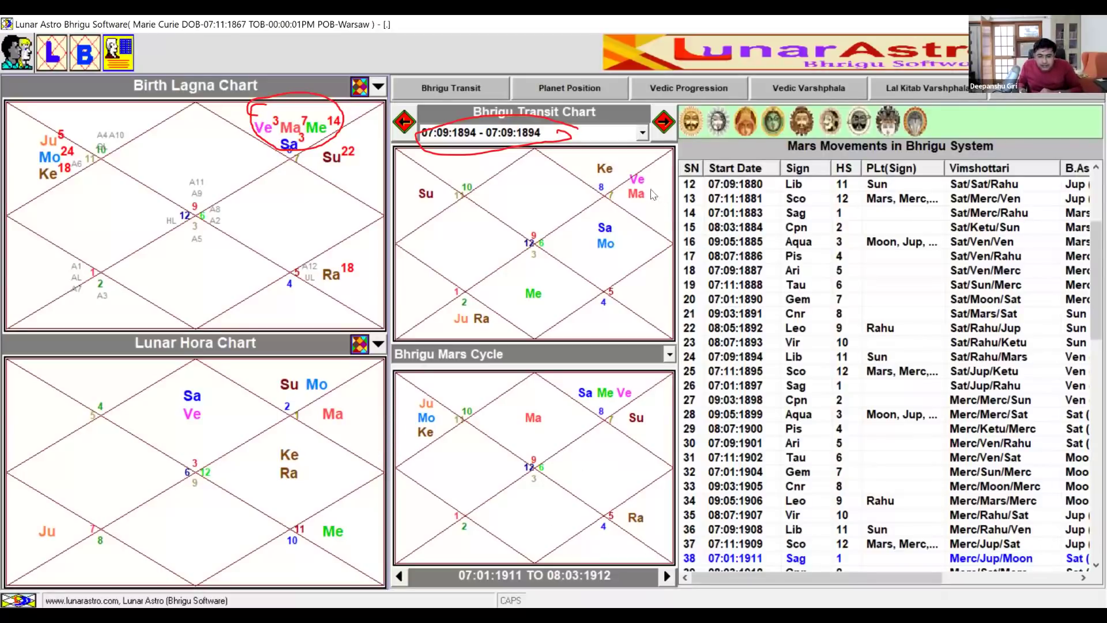
Step: In Vedic Progression, show Jupiter Dasha's sign progression and the navamsha progression of its first Aquarius period, selecting the Scorpio entry
click(667, 87)
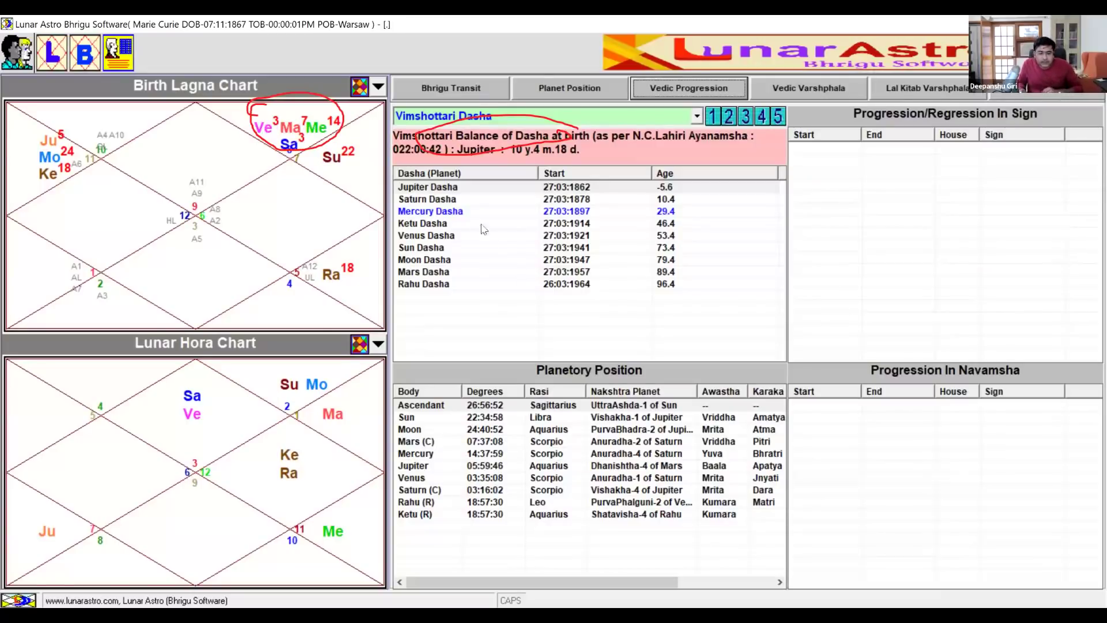
click(459, 187)
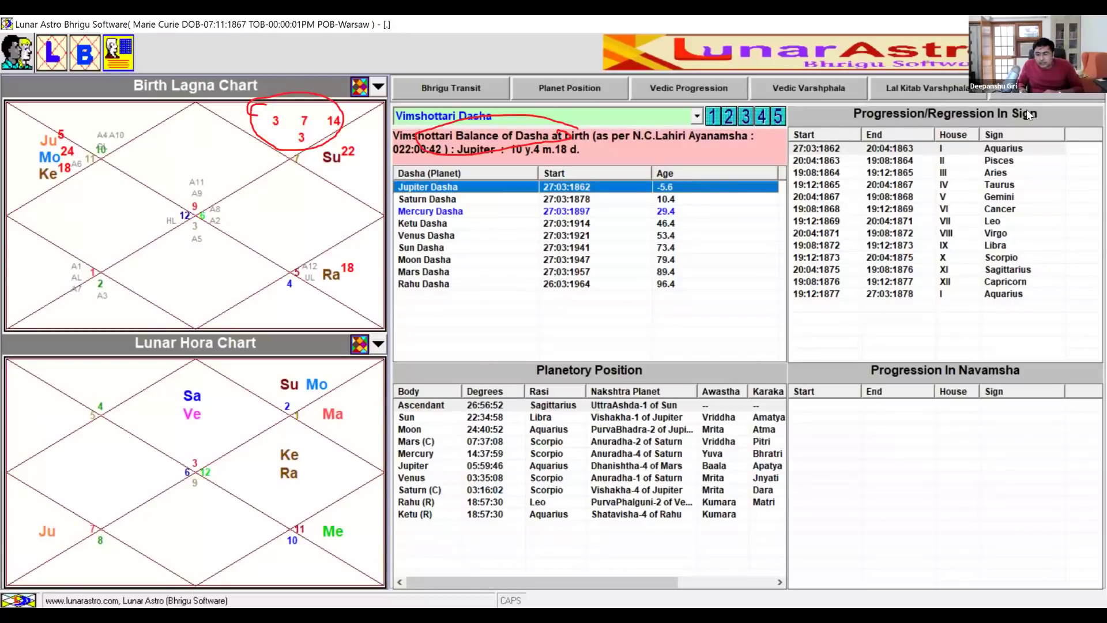
click(827, 151)
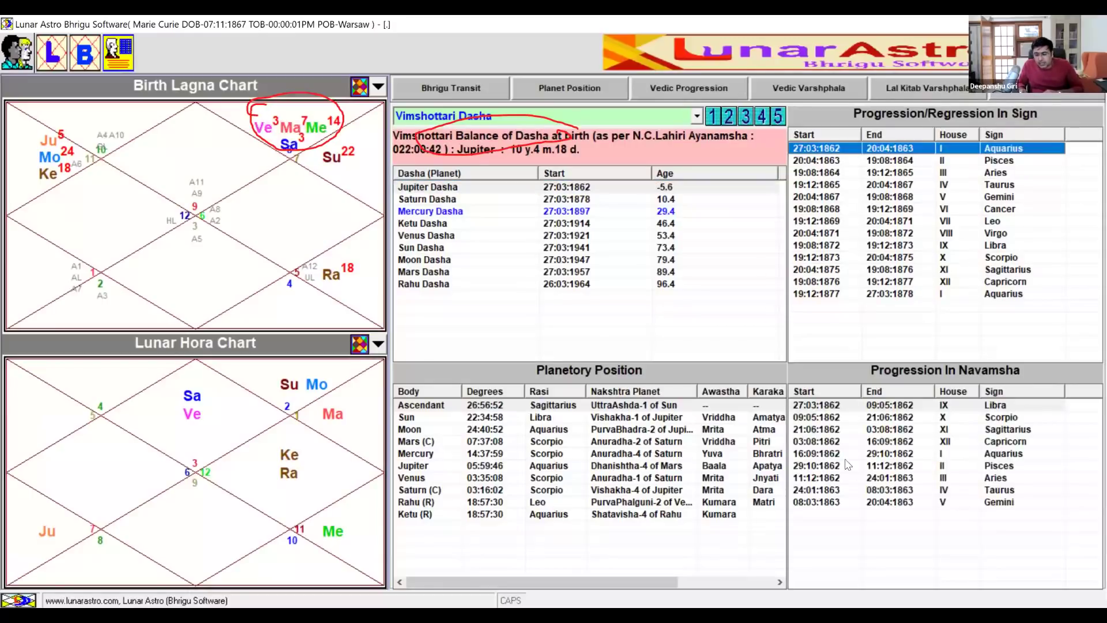
click(831, 422)
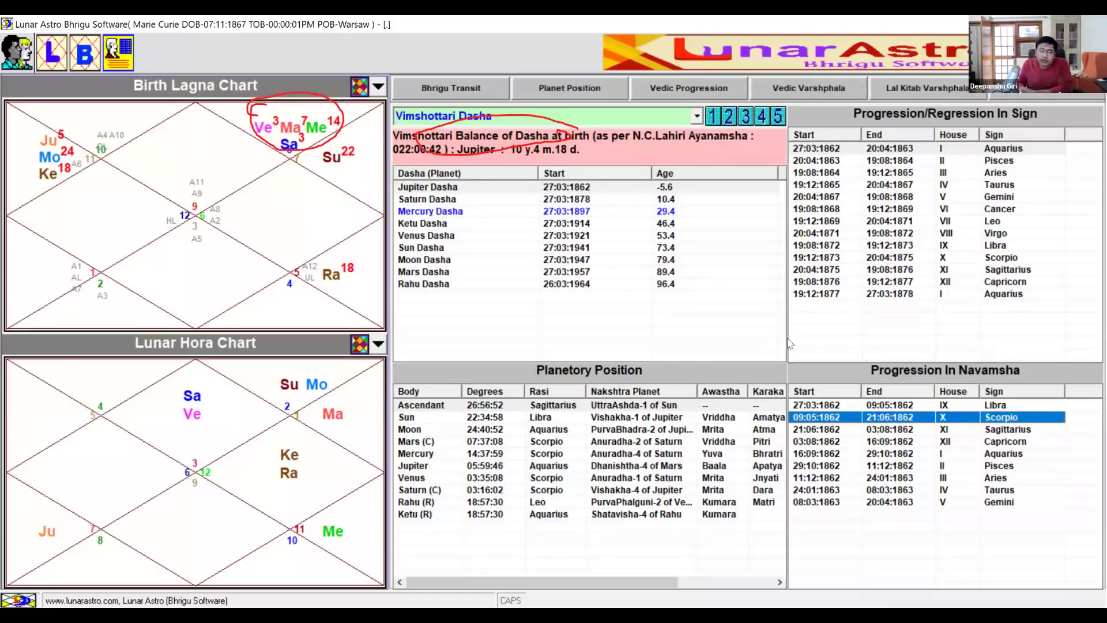
Step: View the Vedic Varshphala yearly chart and the Lal Kitab Varshphala for year 45
click(800, 92)
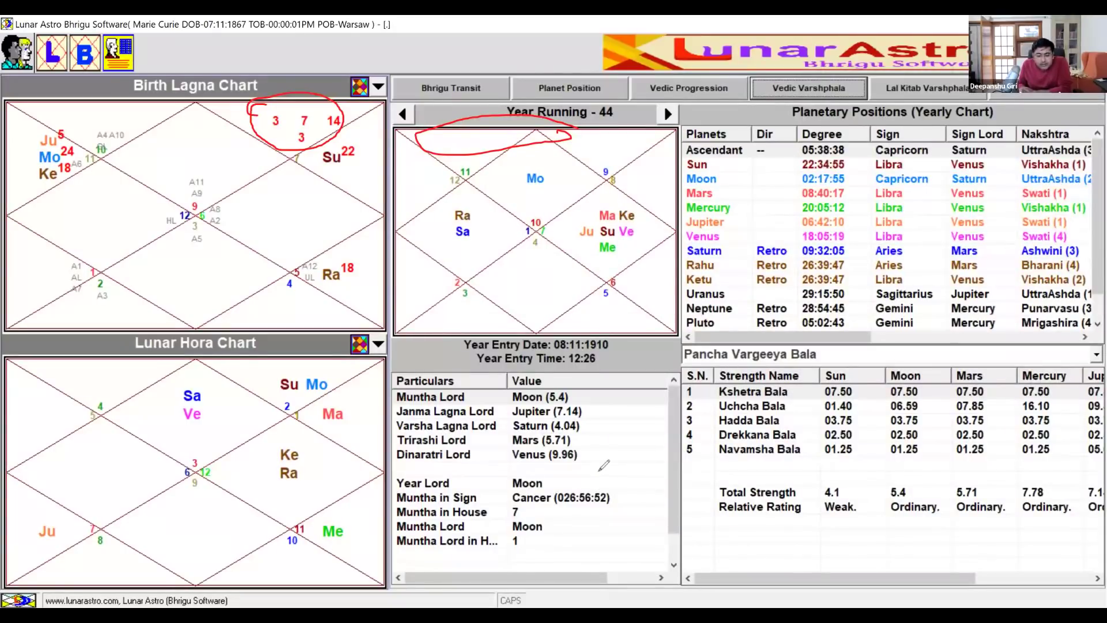
key(Escape)
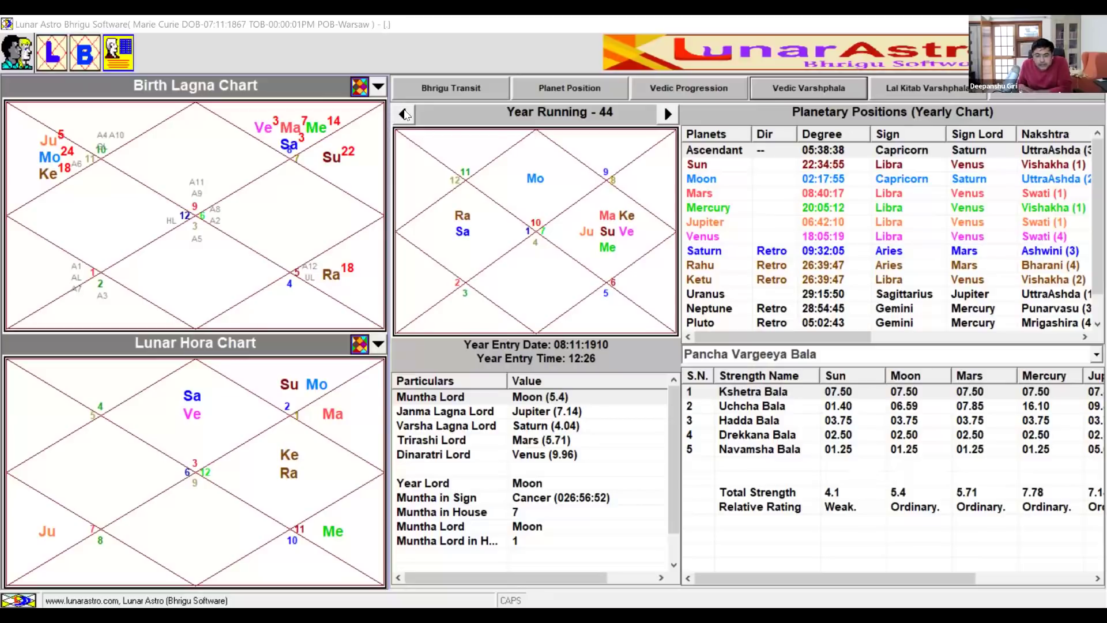
key(Tab)
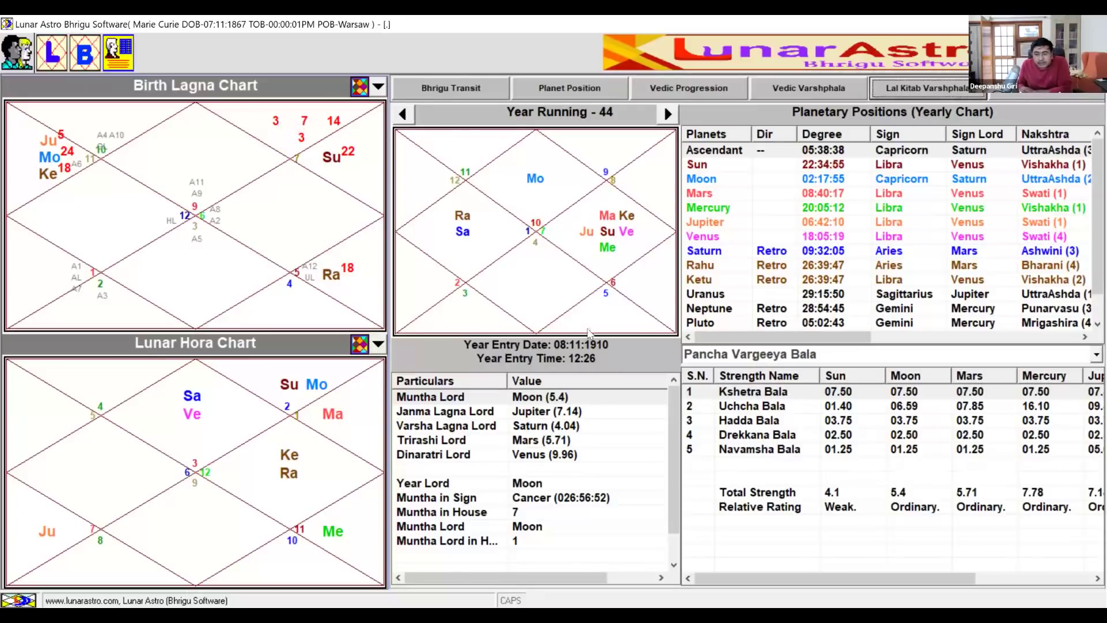
key(Return)
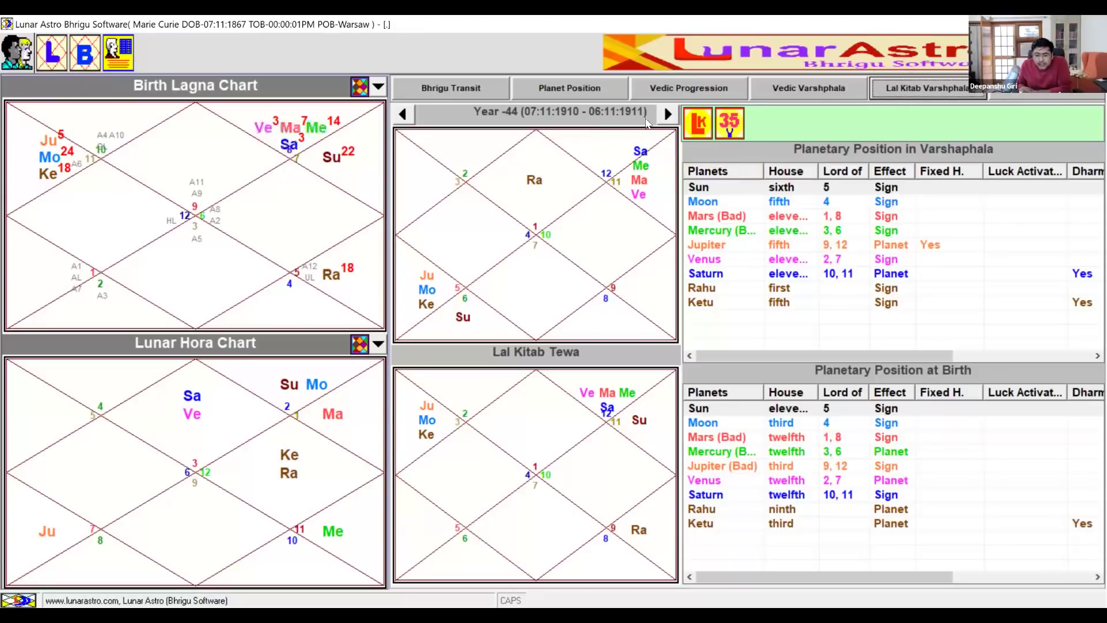
click(664, 114)
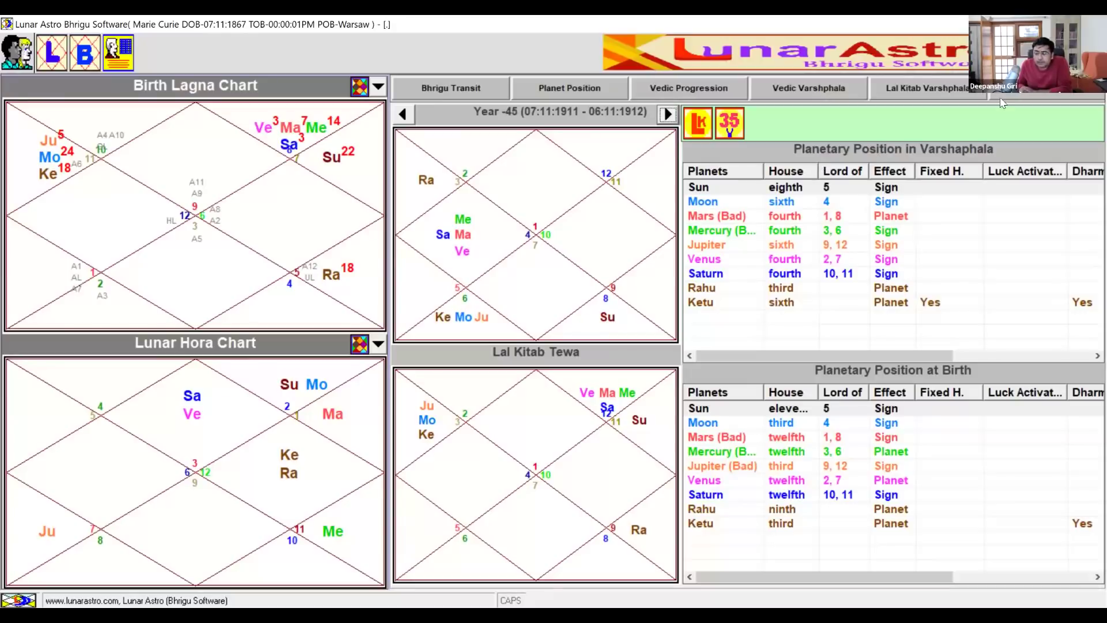
Step: Open the Kaal-Chakra Dasha and recalculate it with the KCD Ayanamsha
click(1003, 103)
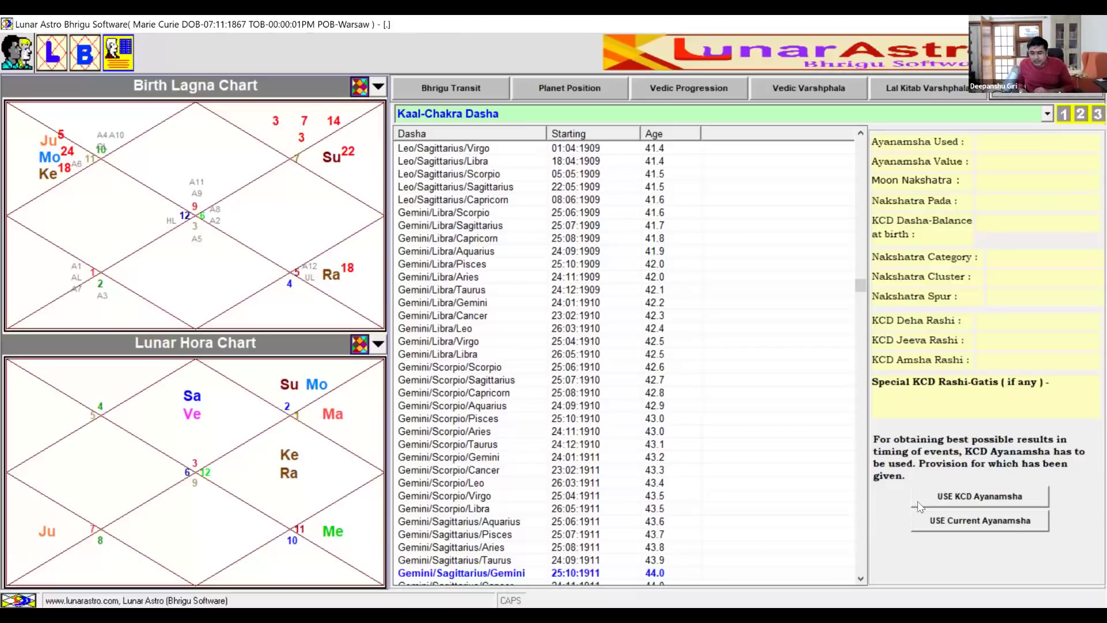
click(945, 500)
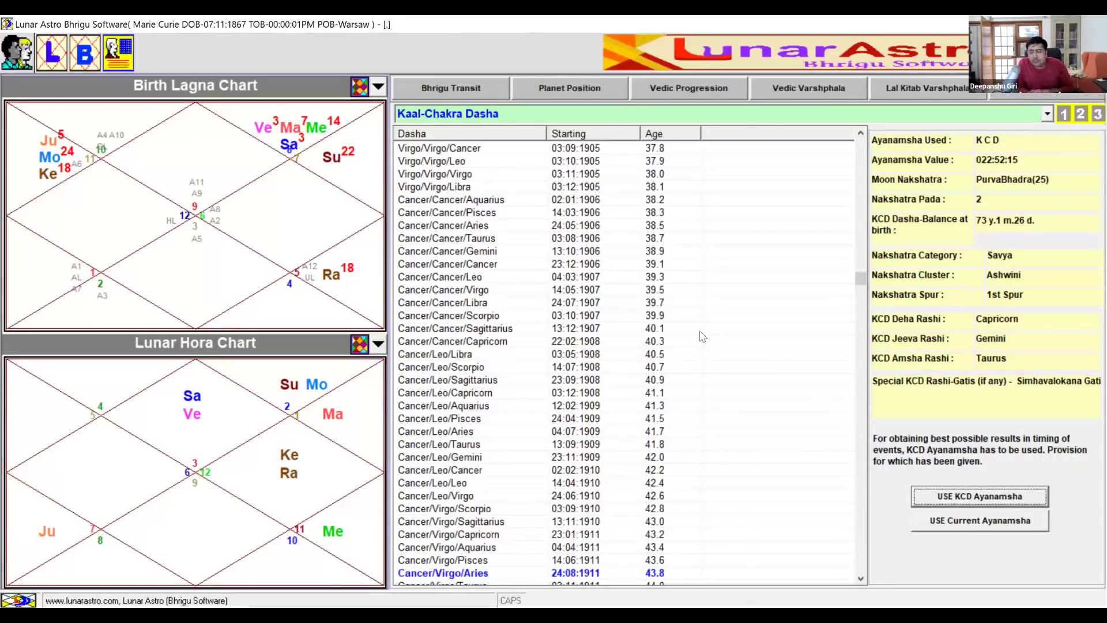
Step: Display the Bhrigu Ashtottari Dasha and select the Jupiter (Ashwini) / Aries Antara period
click(902, 115)
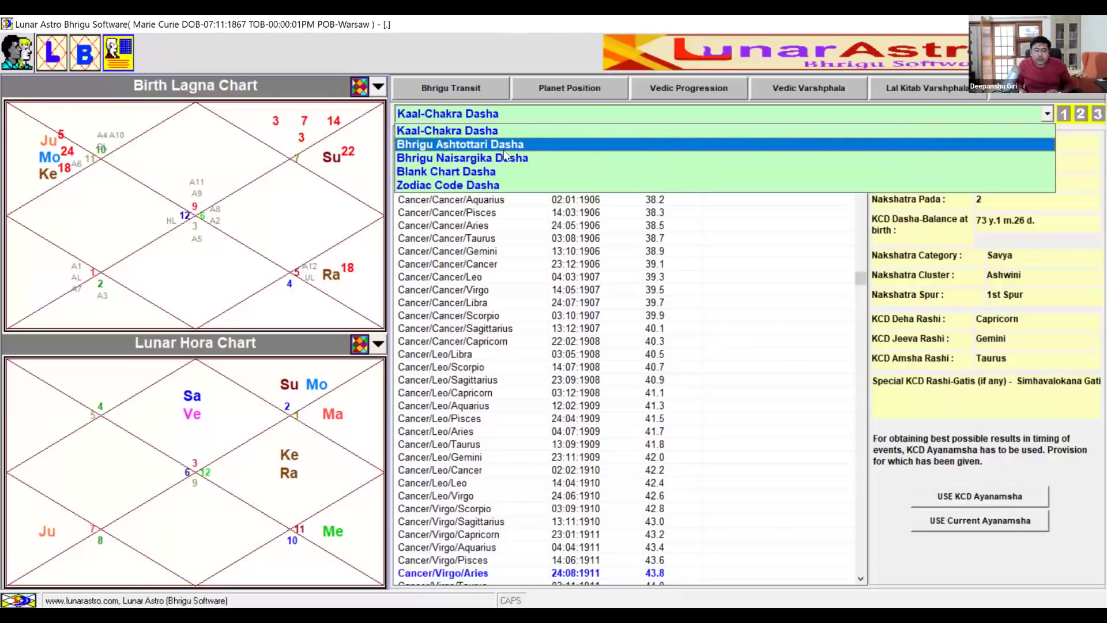
click(505, 148)
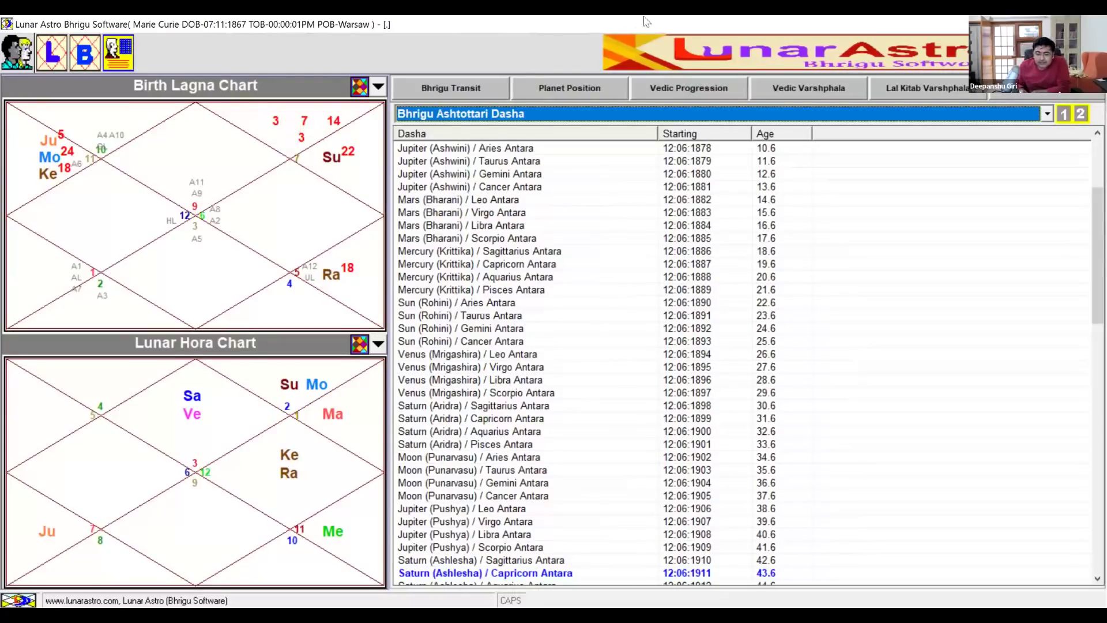
click(701, 147)
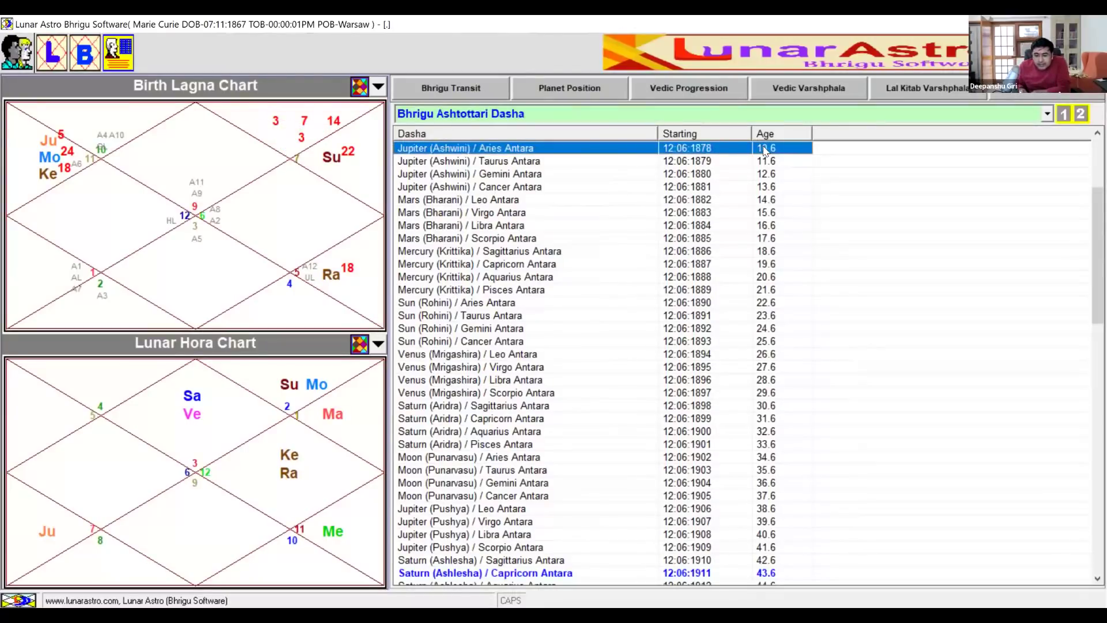
click(987, 118)
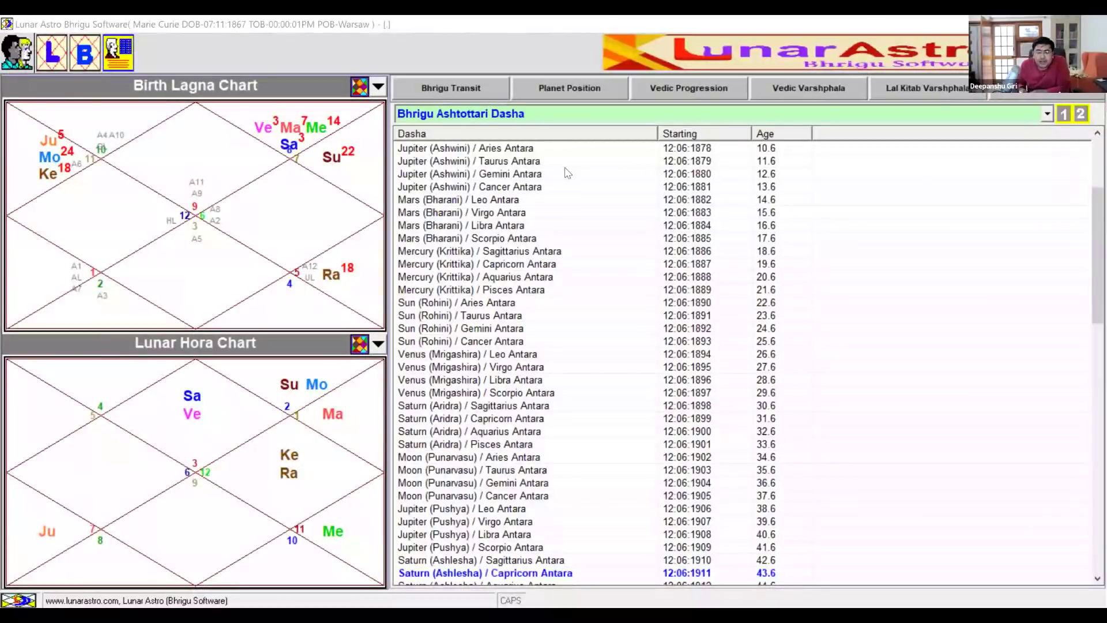
Step: Display the Blank Chart Dasha, expand it to sub-periods and select the Saturn / Sun period
key(alt+Down)
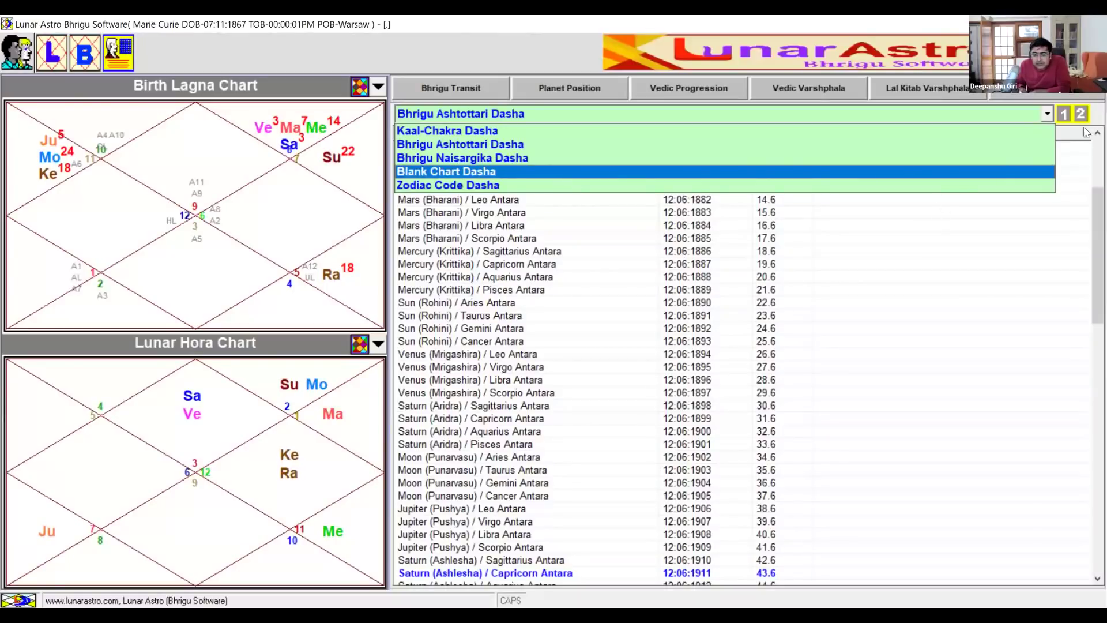
key(Return)
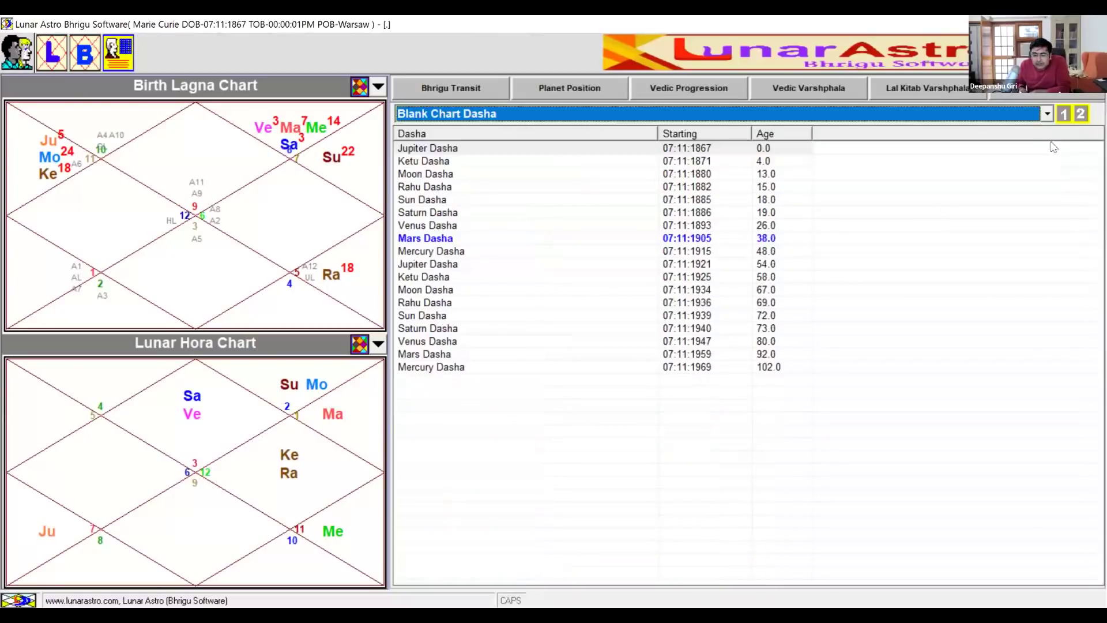
click(1087, 116)
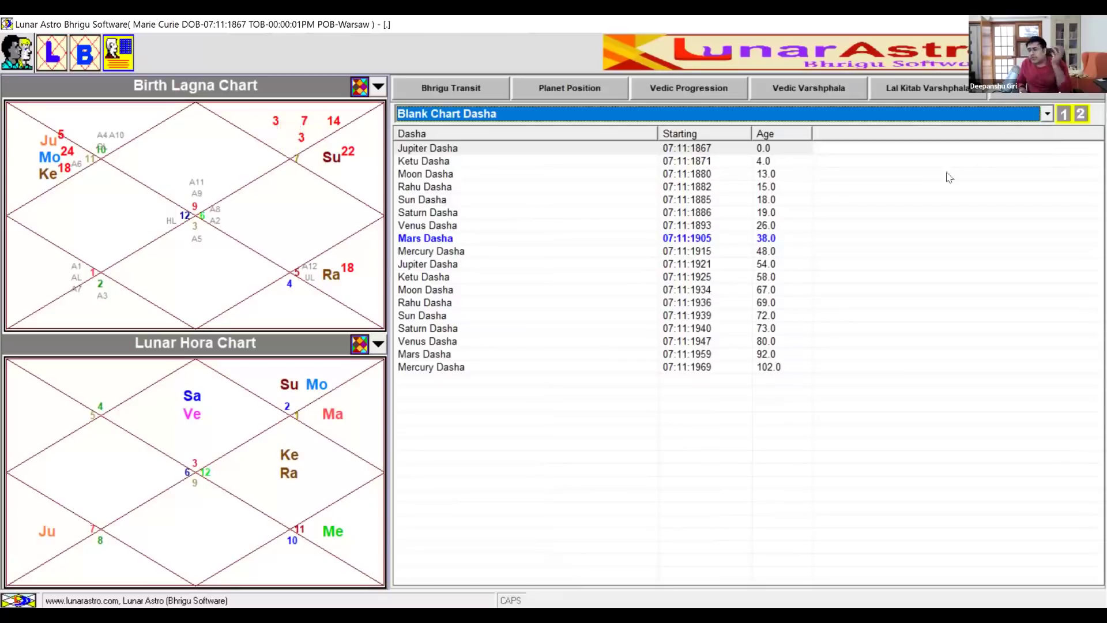
double_click(821, 196)
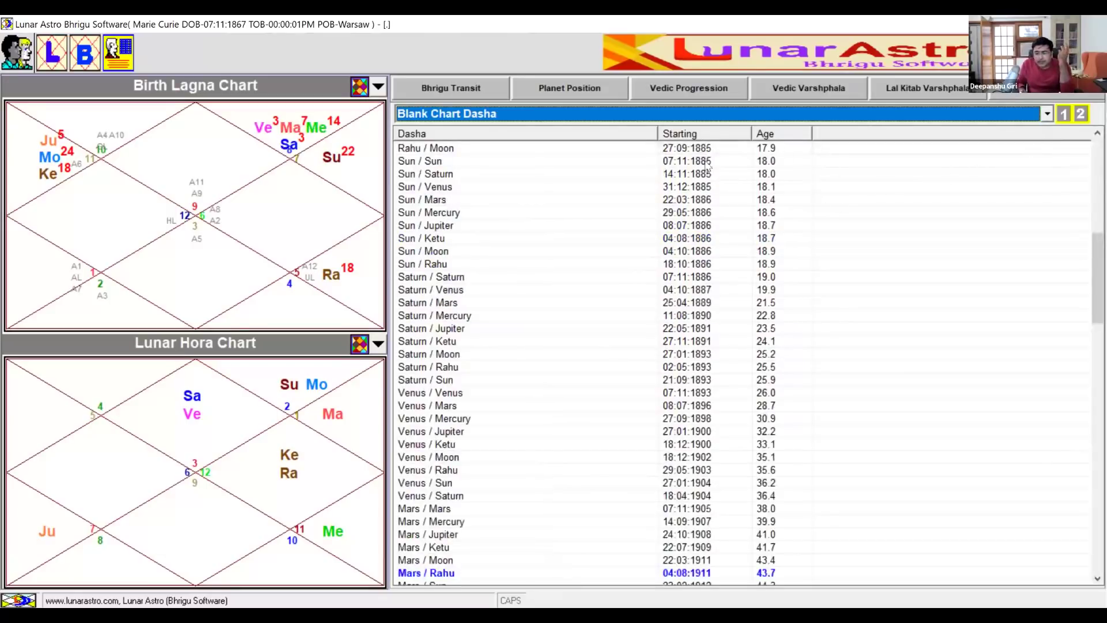
scroll(449, 269, down, 1)
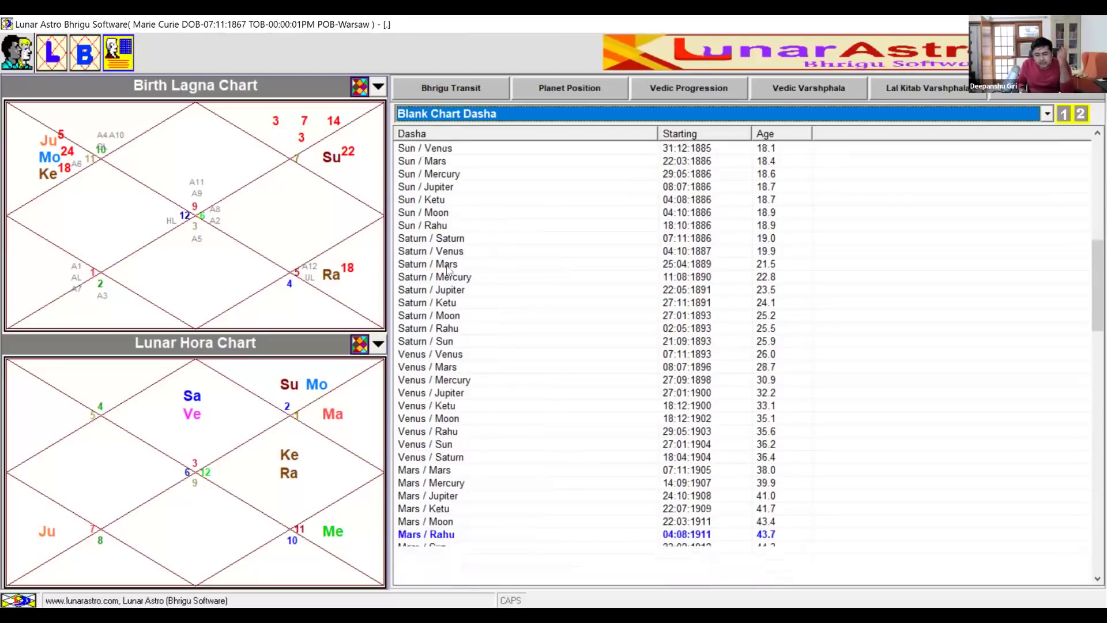
scroll(448, 269, down, 2)
click(779, 263)
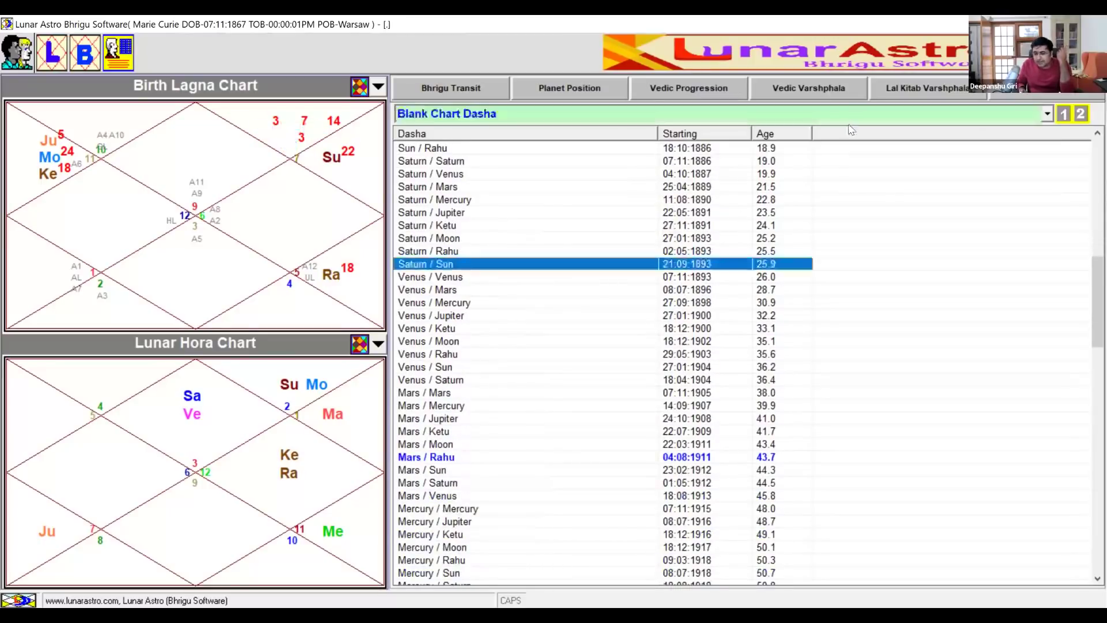
Step: Display the Zodiac Code Dasha and look through the signs available as its starting sign
click(519, 114)
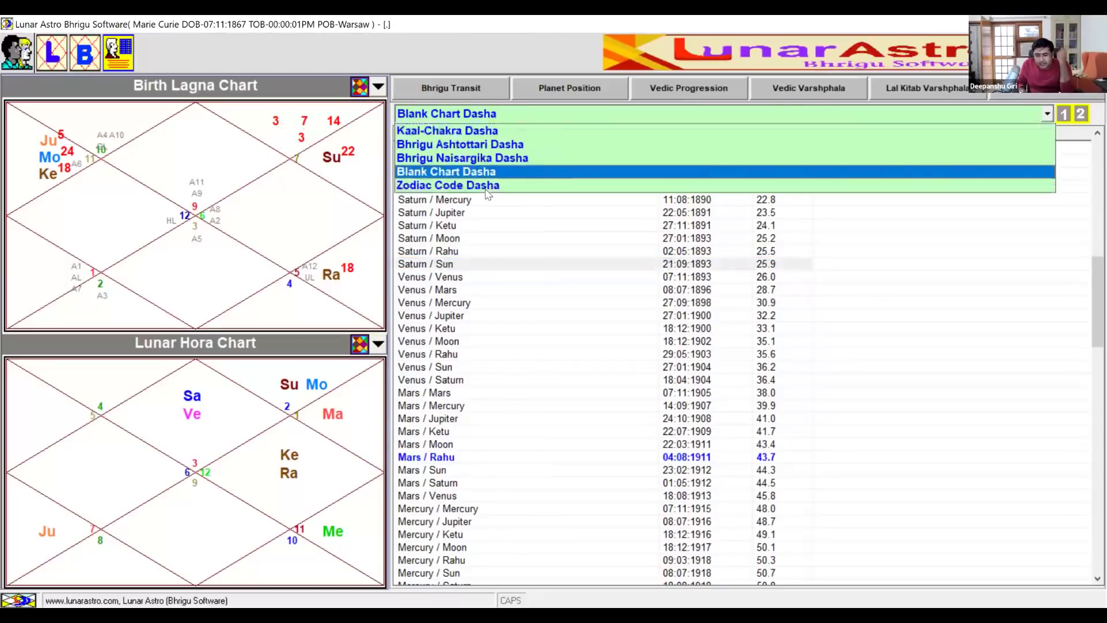
click(487, 191)
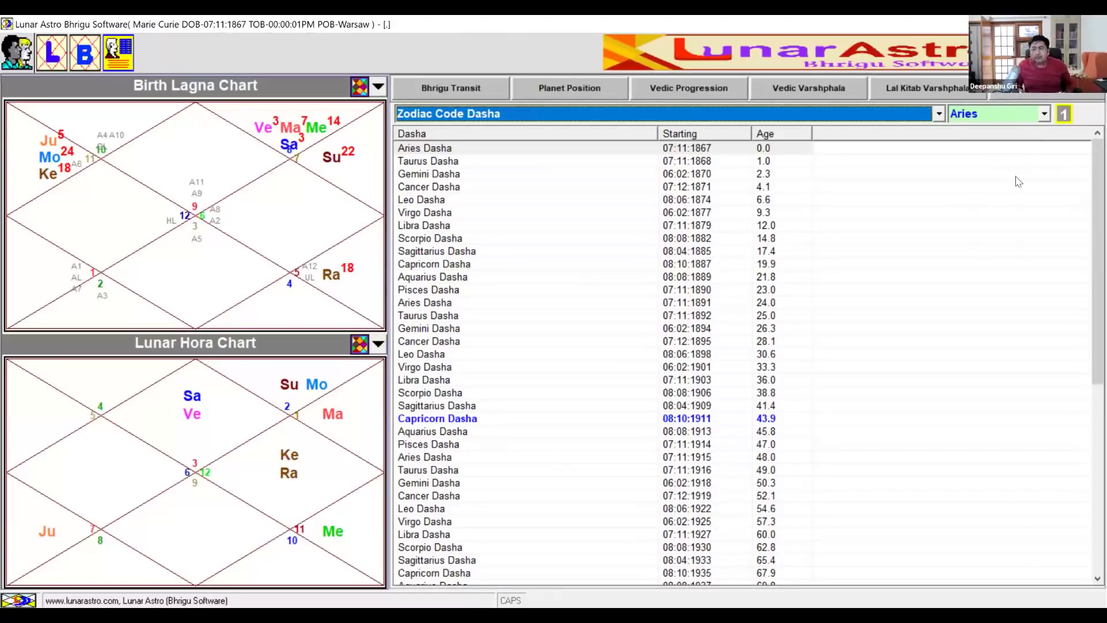
key(Tab)
key(alt+Down)
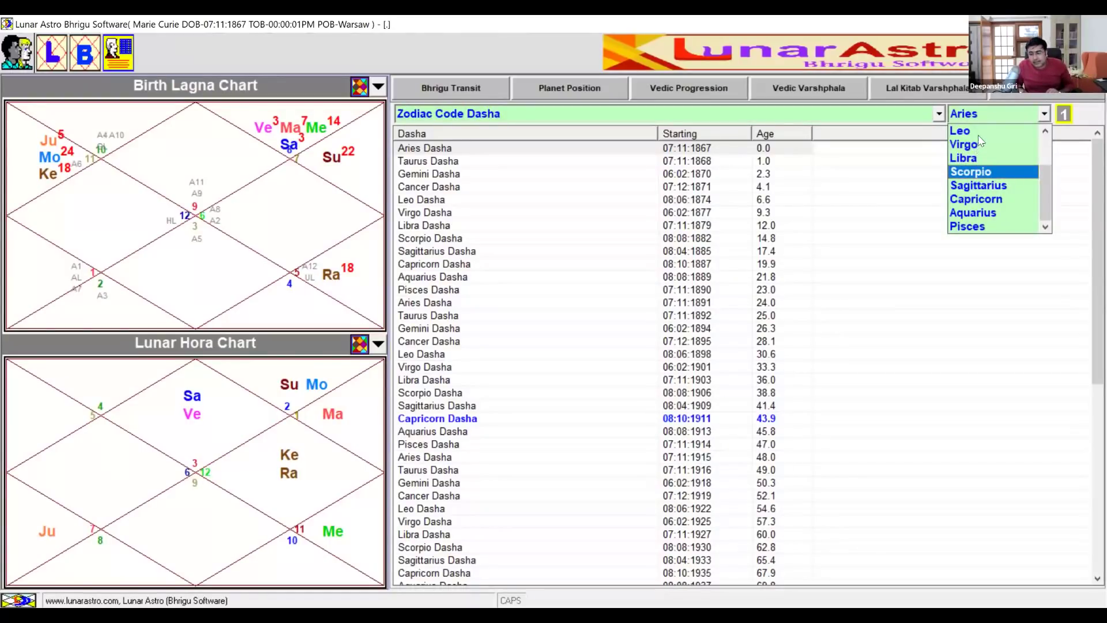
scroll(461, 144, up, 2)
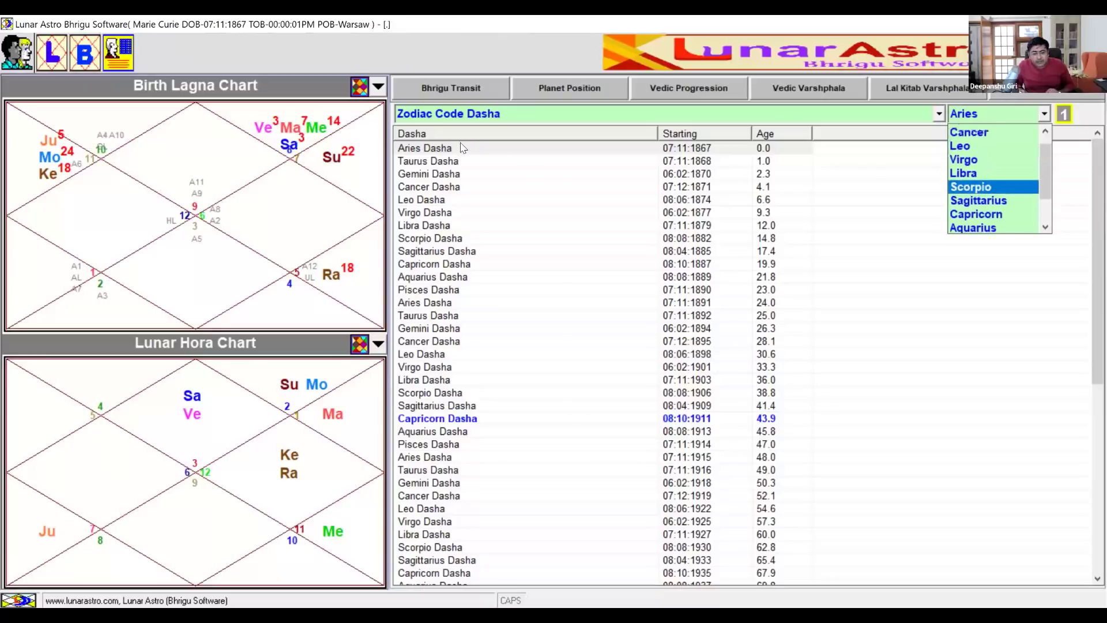
click(200, 164)
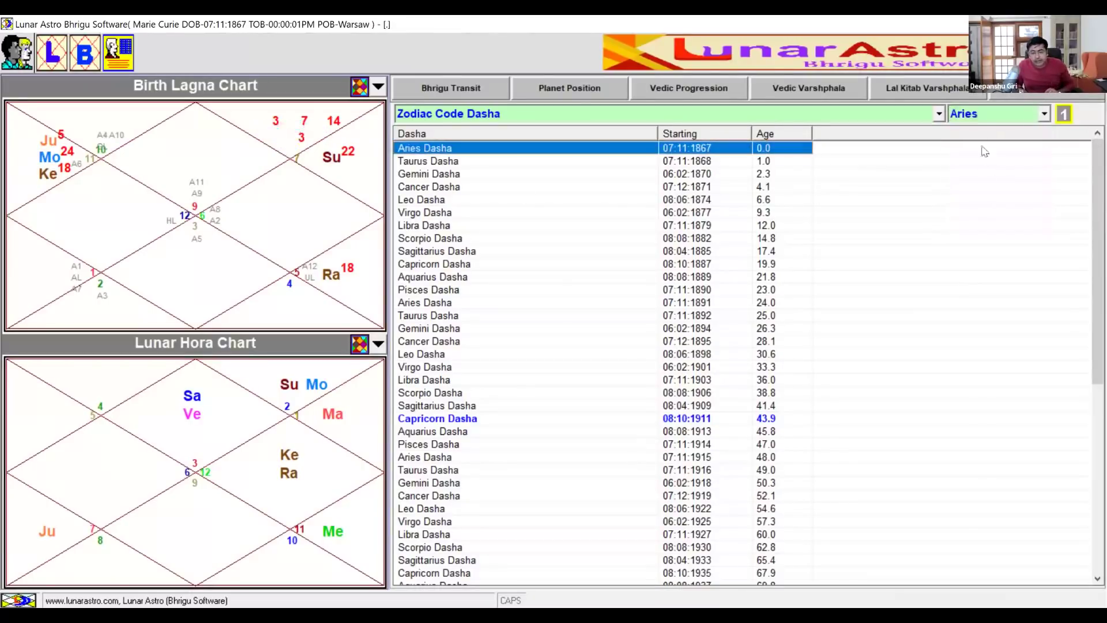
Step: Start the Zodiac Code Dasha from Sagittarius and review the starting sign choices again
click(980, 114)
scroll(960, 216, down, 2)
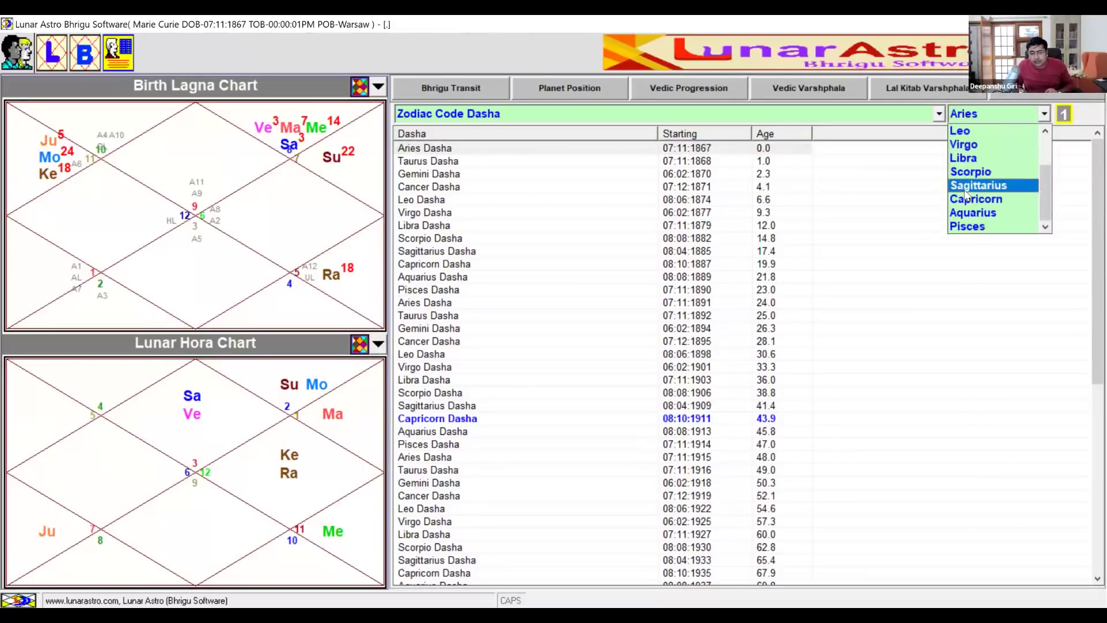
click(978, 186)
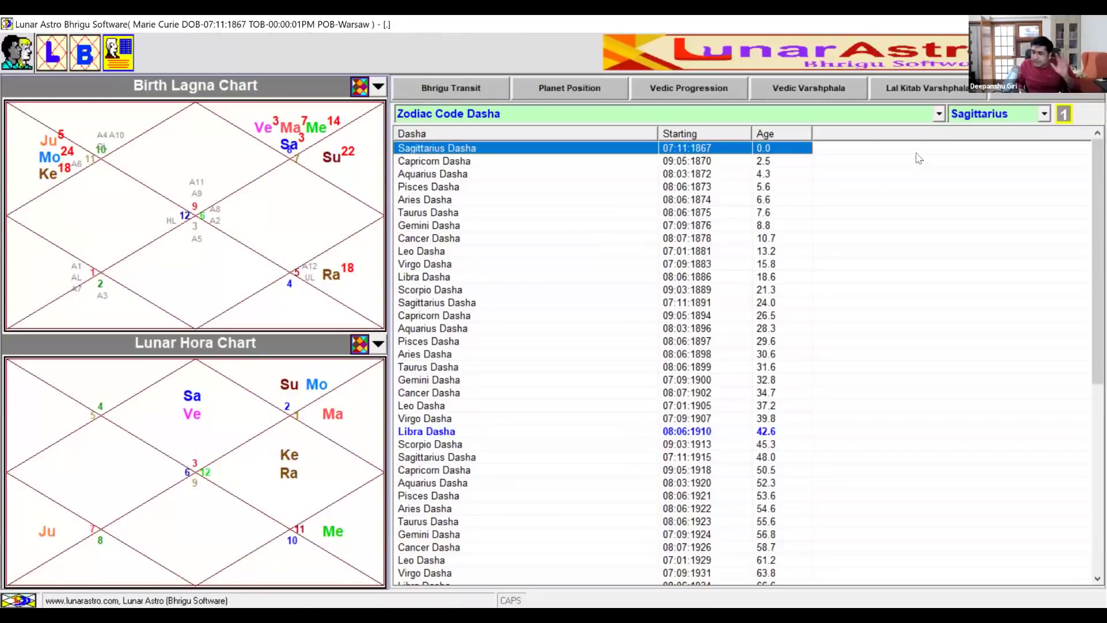
click(1017, 119)
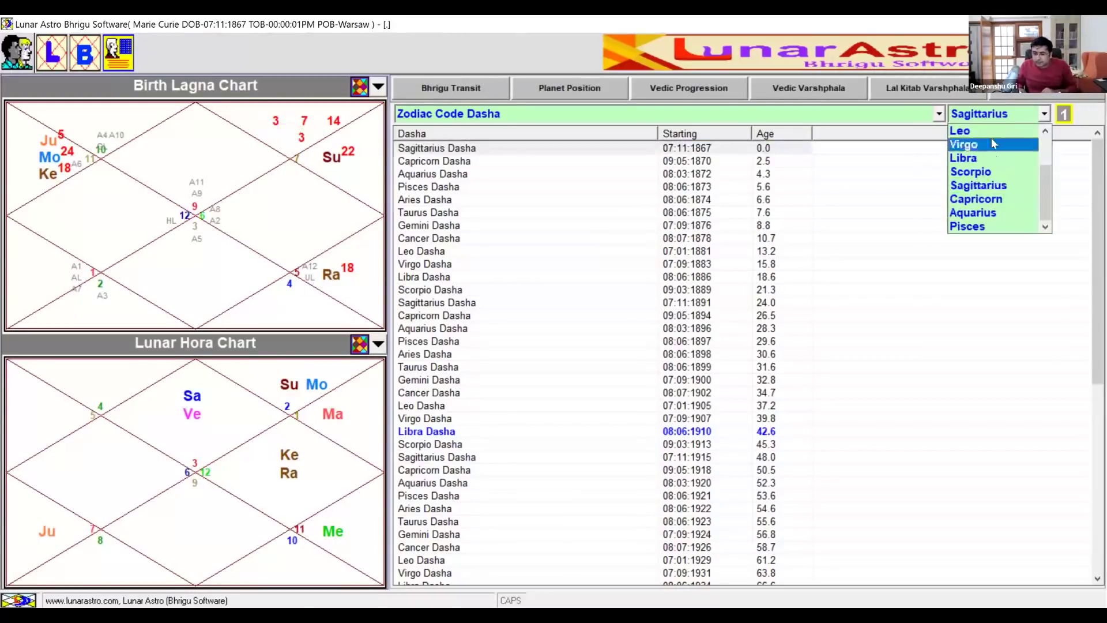
click(832, 210)
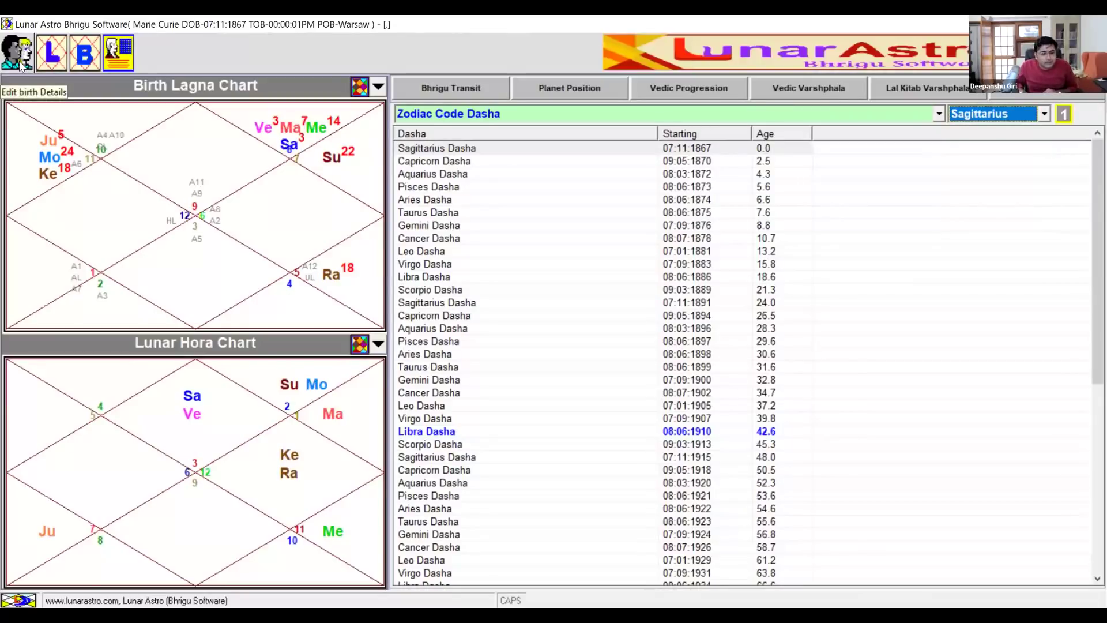
Step: Return to the birth data entry settings and set the Rahu/Ketu position to True
click(21, 65)
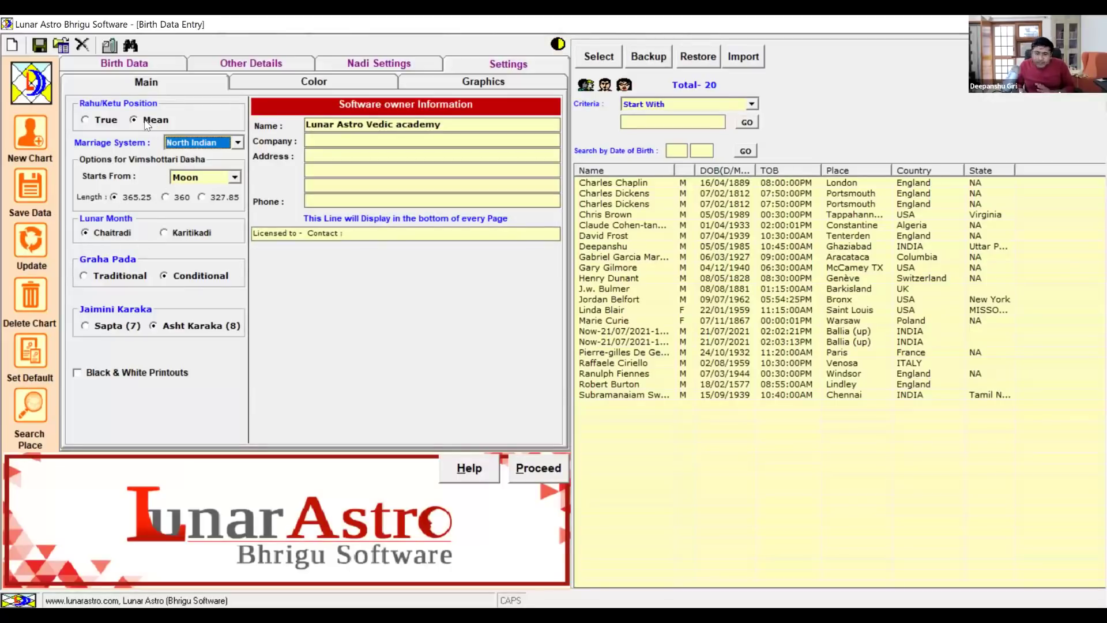
click(101, 120)
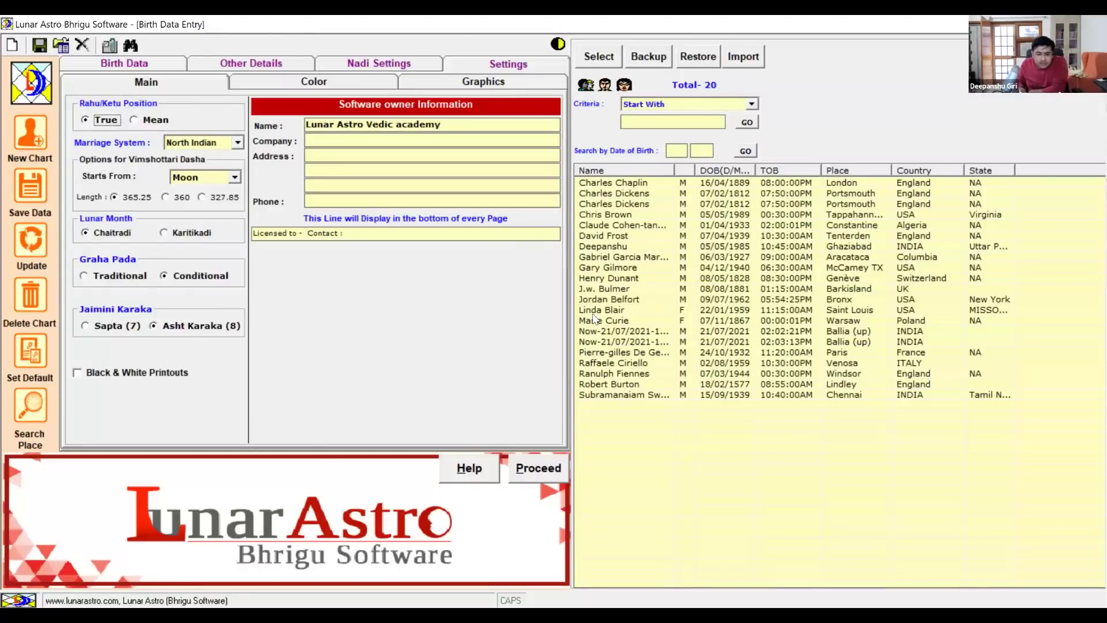
Step: Open Henry Dunant's saved chart, view its Shadbala strength table and close the table
click(611, 279)
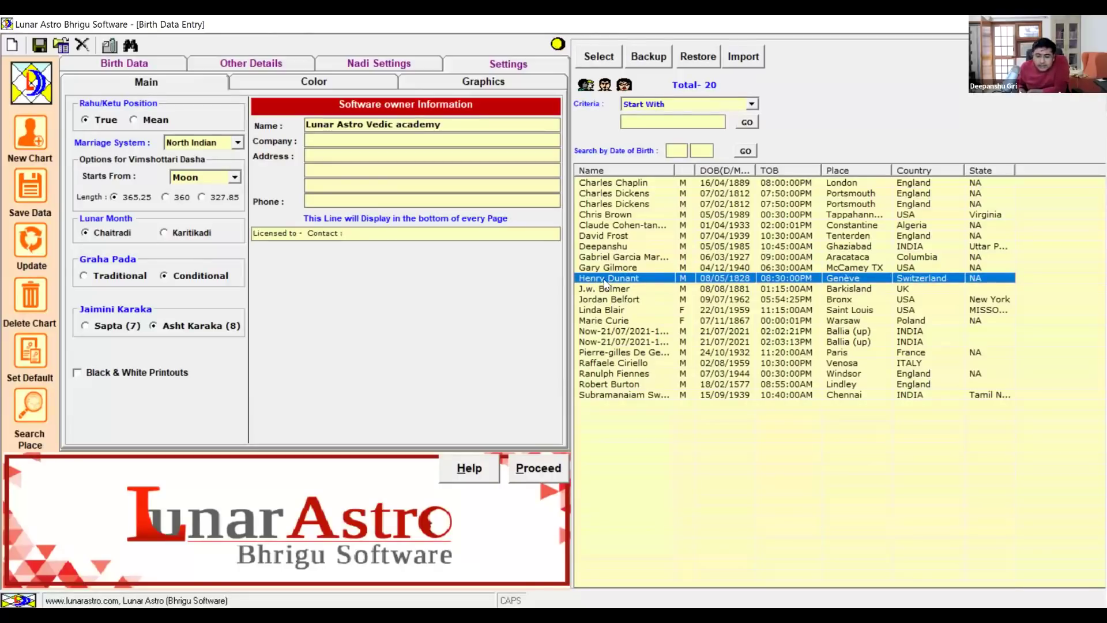
click(536, 469)
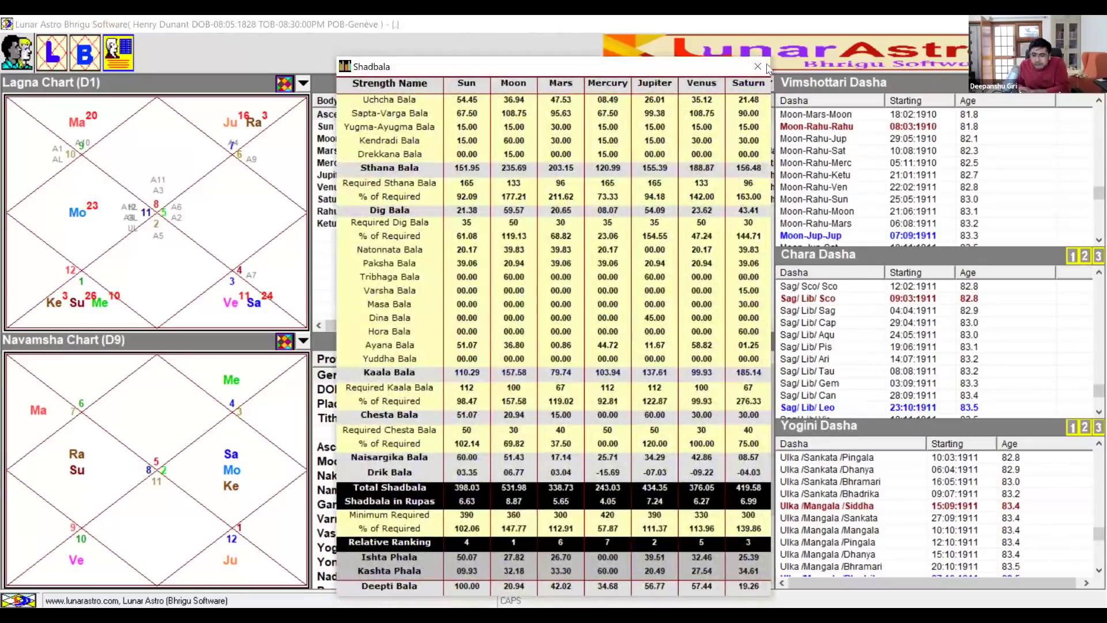
key(Escape)
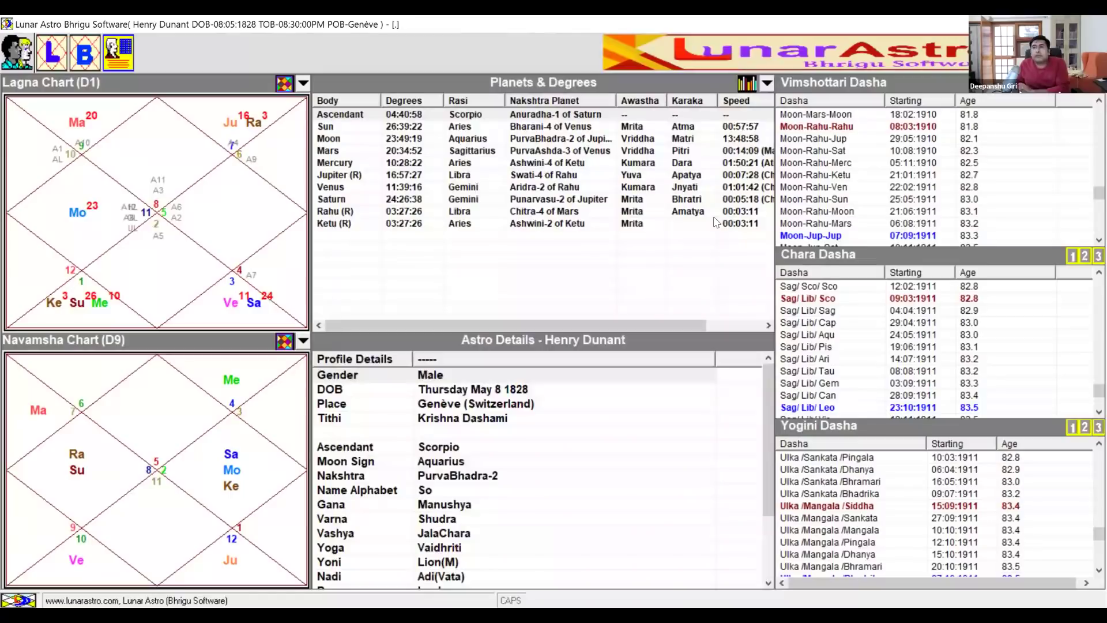